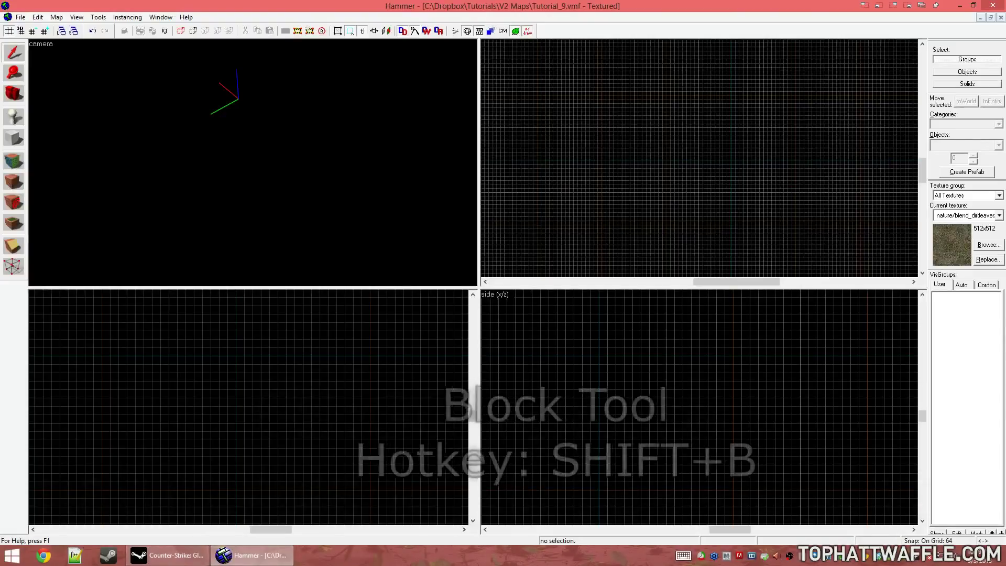
- Create a block with a 512 by 512 unit footprint in the top view, snapped to a 512-unit grid
scroll(741, 159, up, 7)
key(bracketright)
key(bracketright)
key(bracketright)
drag(594, 79, 697, 138)
scroll(688, 147, down, 1)
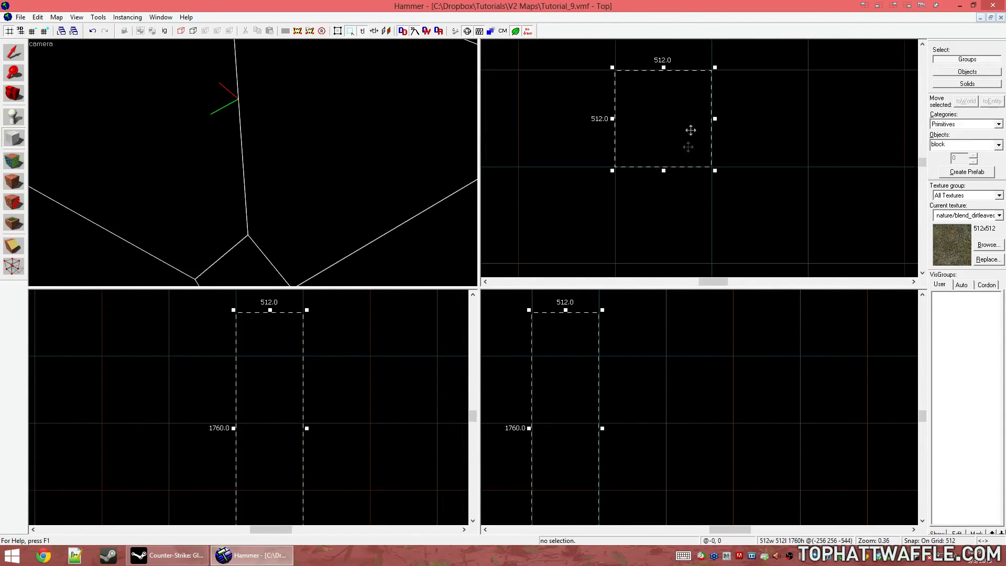
scroll(619, 375, down, 2)
drag(584, 474, 580, 343)
scroll(582, 340, up, 4)
key(Return)
- Reduce the grid to 16 units, flatten the block into a thin slab and clear the selection
key(shift+s)
key(bracketleft)
key(bracketleft)
key(bracketleft)
key(bracketleft)
drag(591, 300, 589, 362)
key(bracketleft)
key(Escape)
key(z)
key(z)
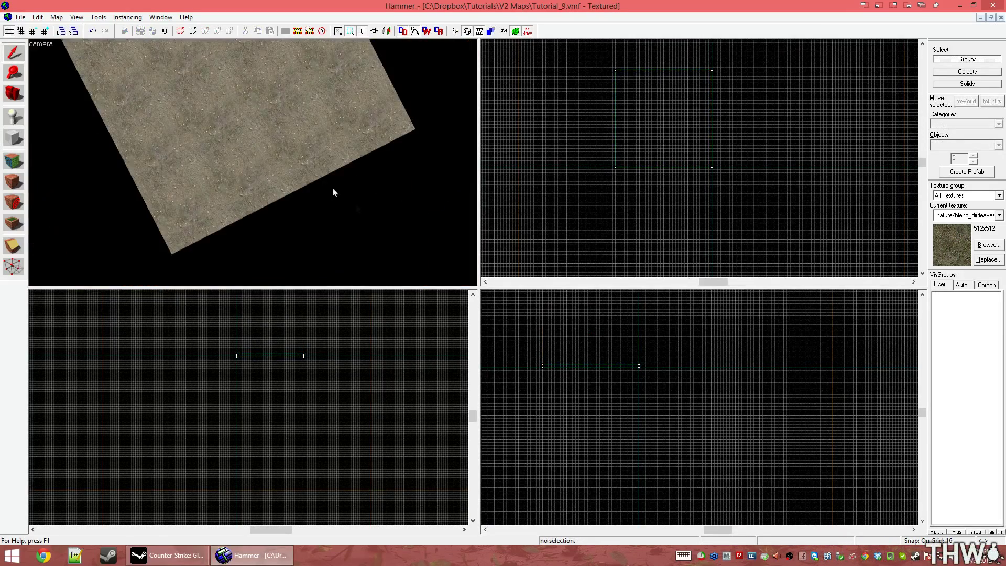
- Enlarge the 3D camera view to fill the workspace and frame the whole slab from above
drag(478, 288, 926, 533)
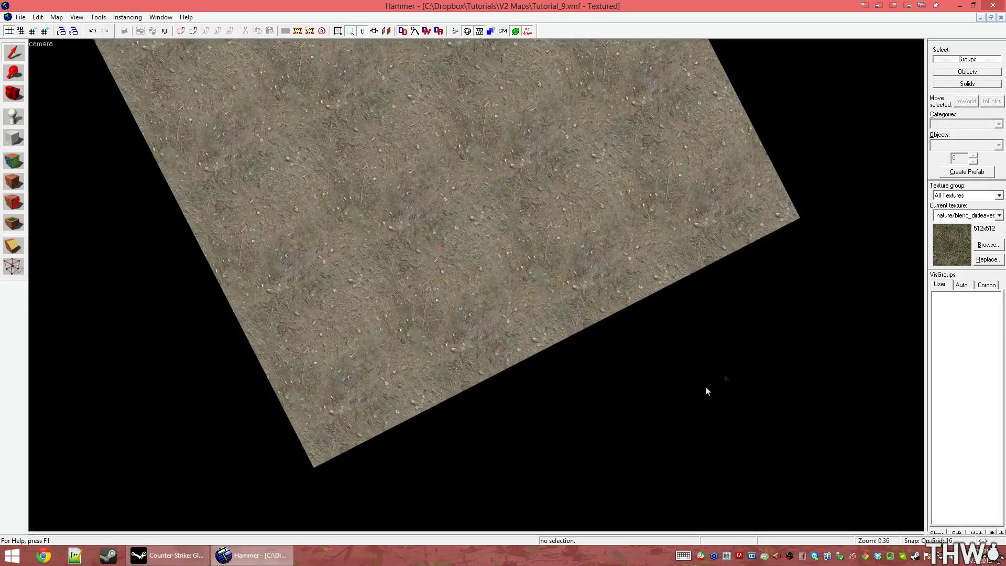
key(z)
key(s)
key(w)
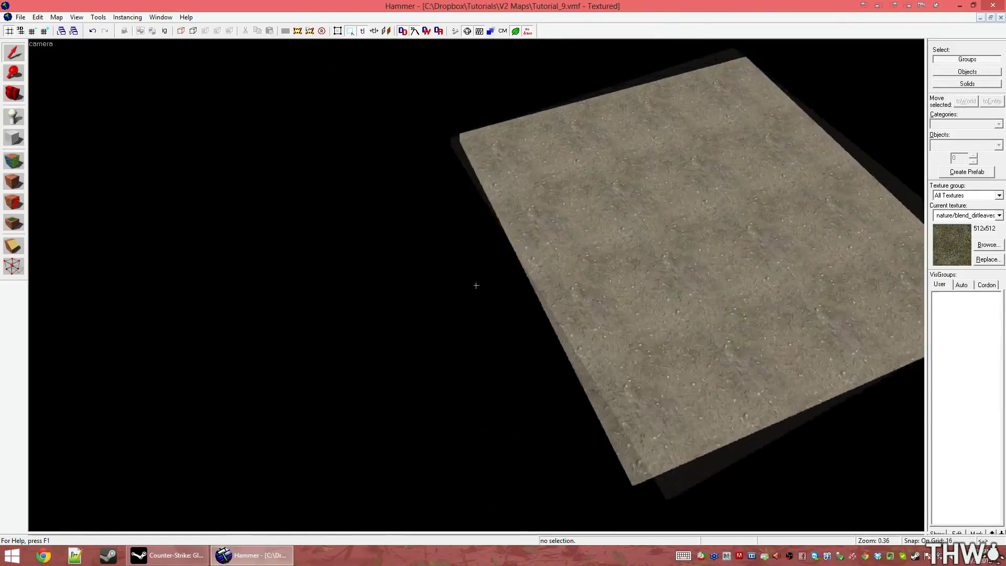
key(w)
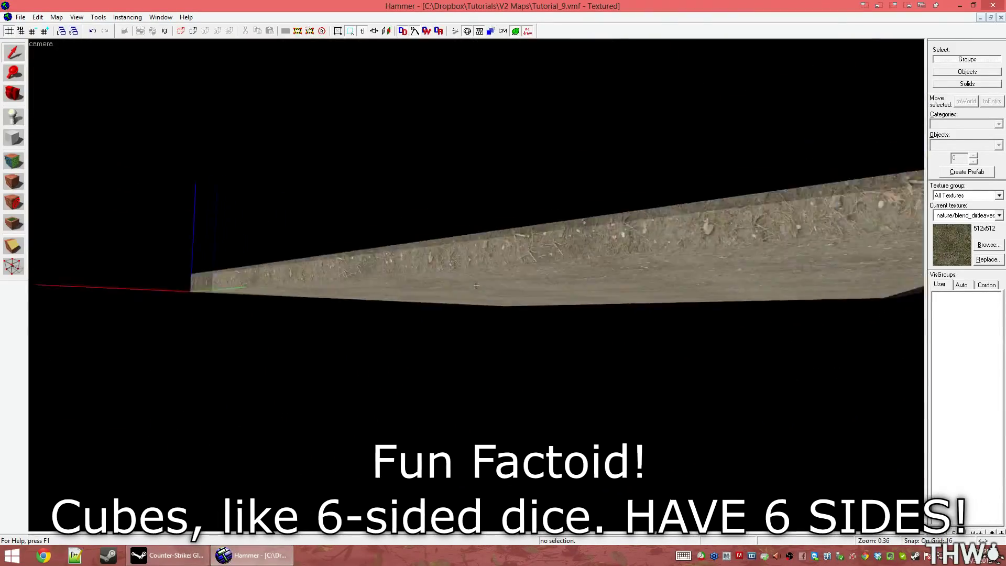
key(w)
key(s)
key(z)
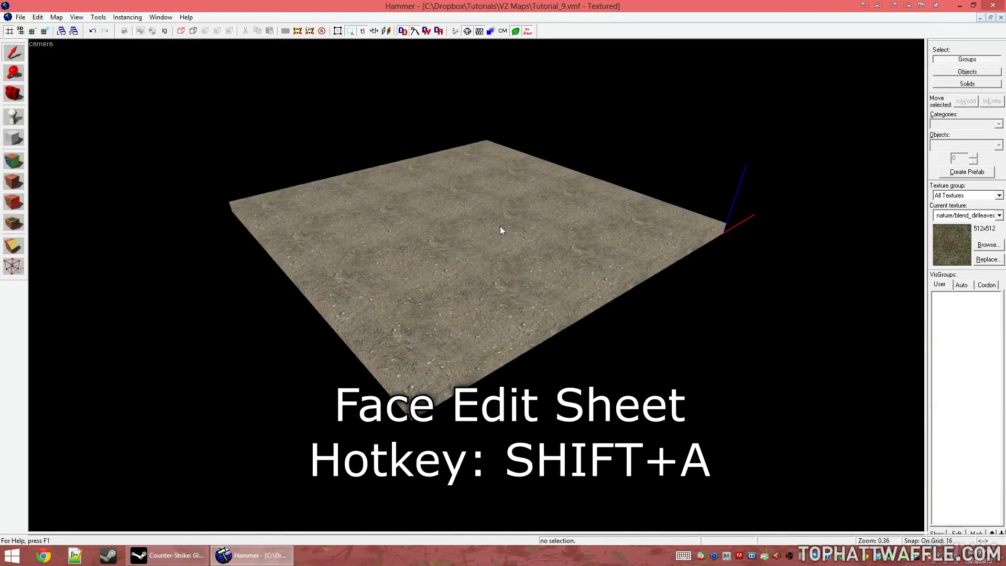
- Open the displacement tools of the Face Edit Sheet and select only the slab's top face
key(shift+a)
drag(451, 187, 784, 348)
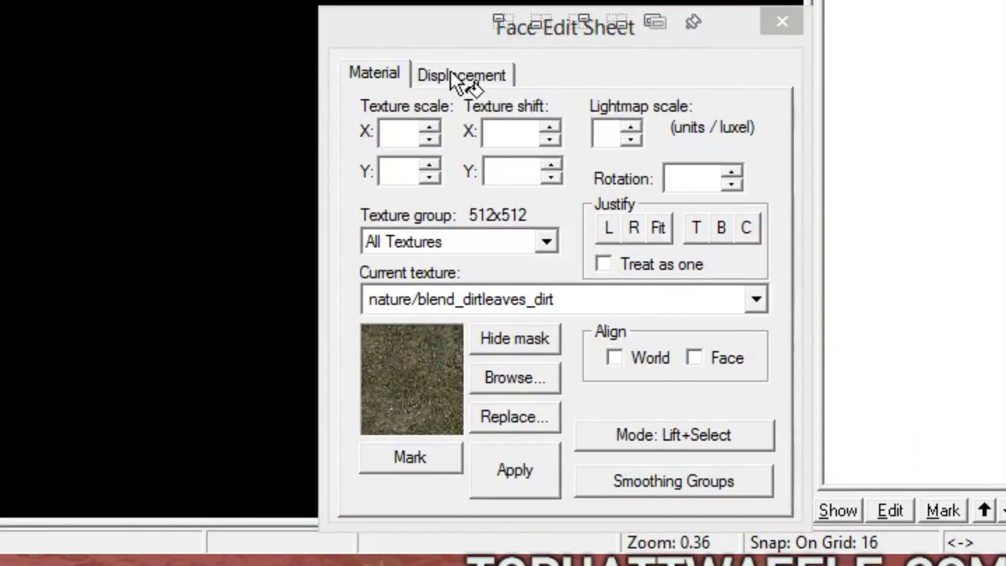
click(457, 78)
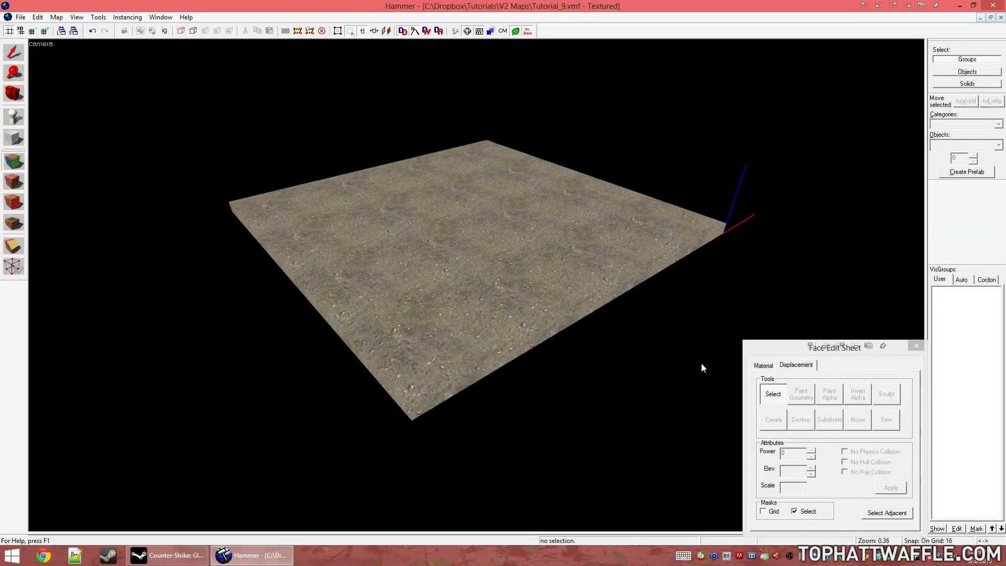
click(407, 409)
key(z)
key(w)
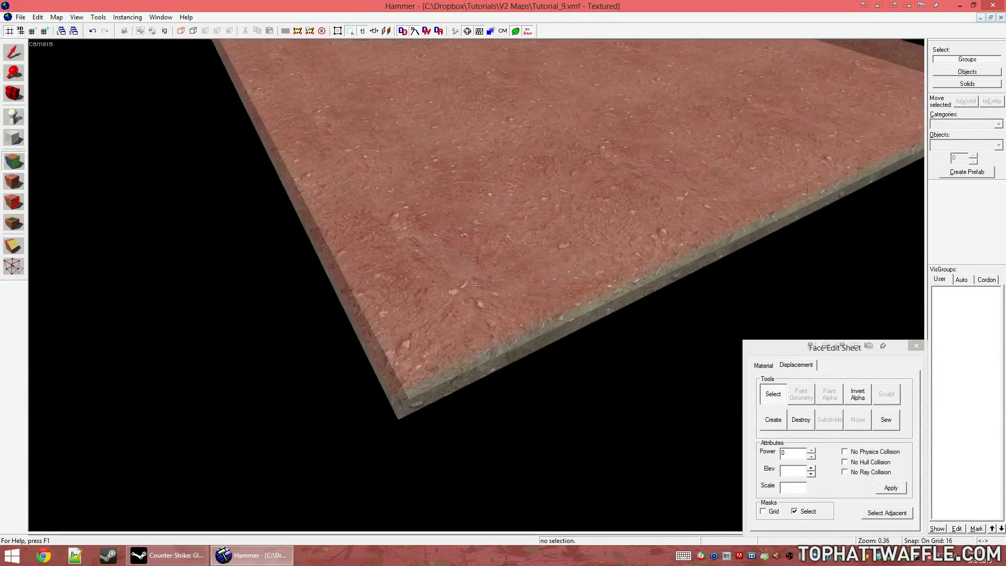
key(s)
key(z)
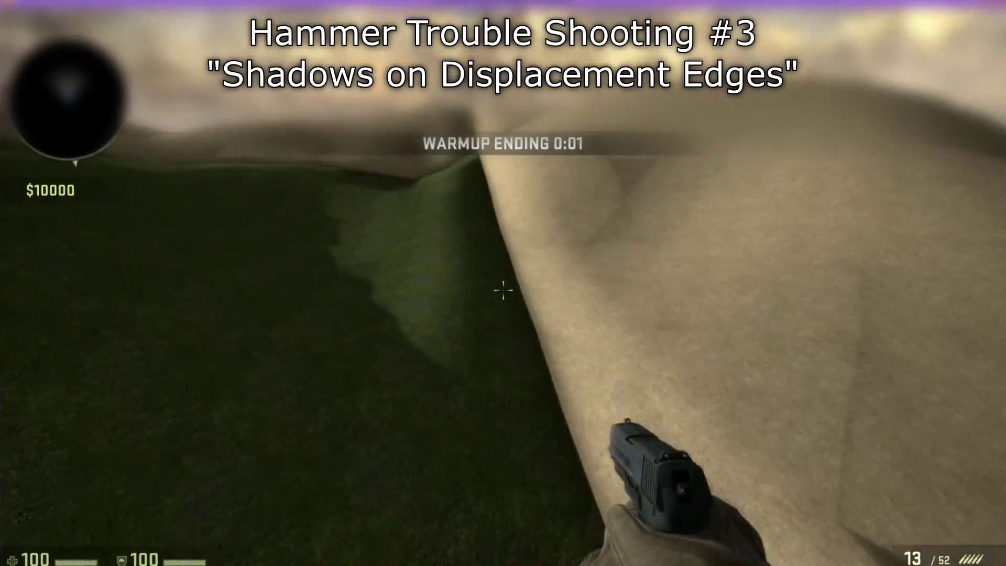
click(503, 290)
click(503, 290)
click(503, 289)
click(503, 290)
click(503, 290)
click(503, 290)
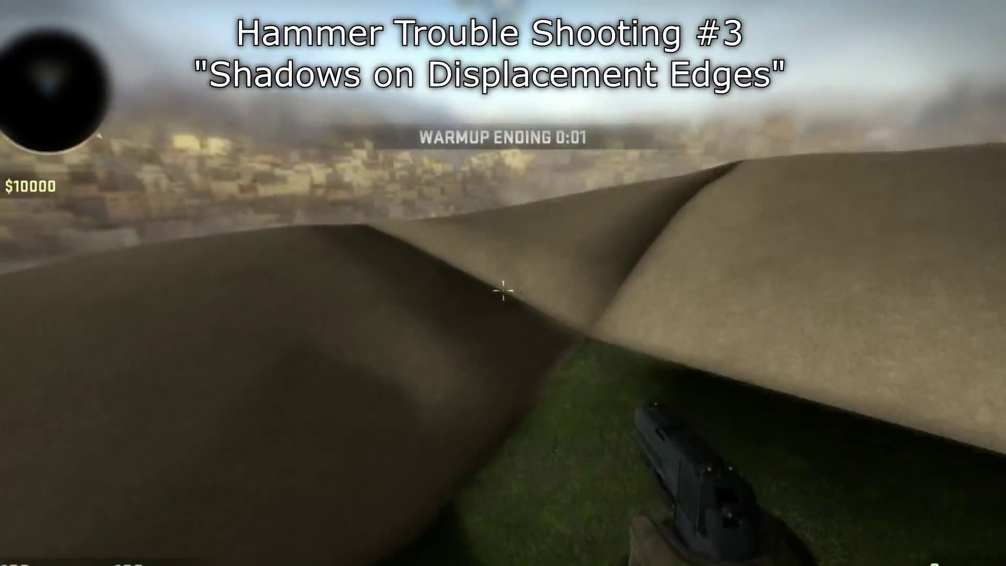
click(503, 290)
click(503, 289)
click(503, 289)
key(r)
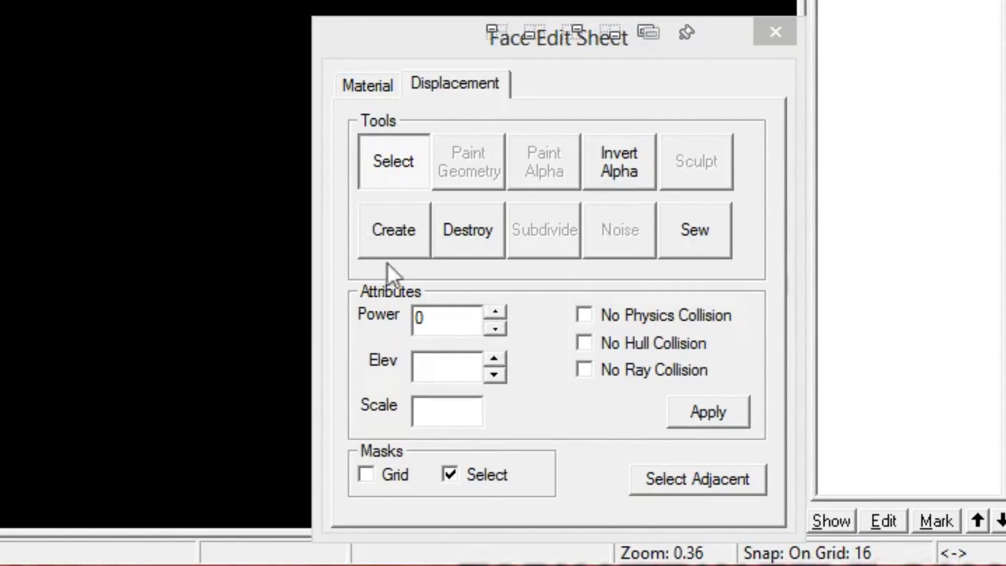
- Create a displacement with power 2 on the slab's selected top face
click(394, 249)
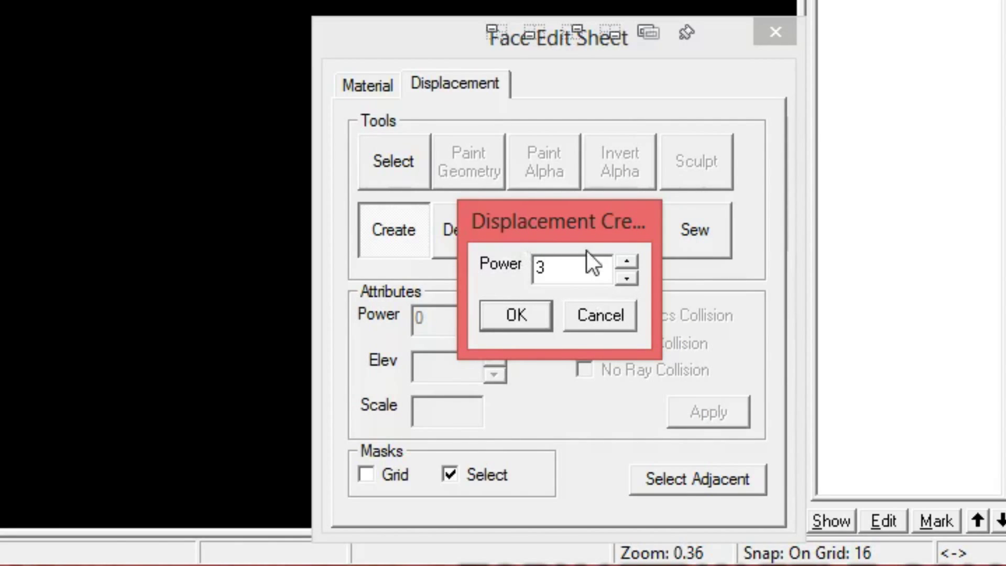
click(631, 280)
click(627, 262)
click(627, 262)
click(628, 278)
click(627, 278)
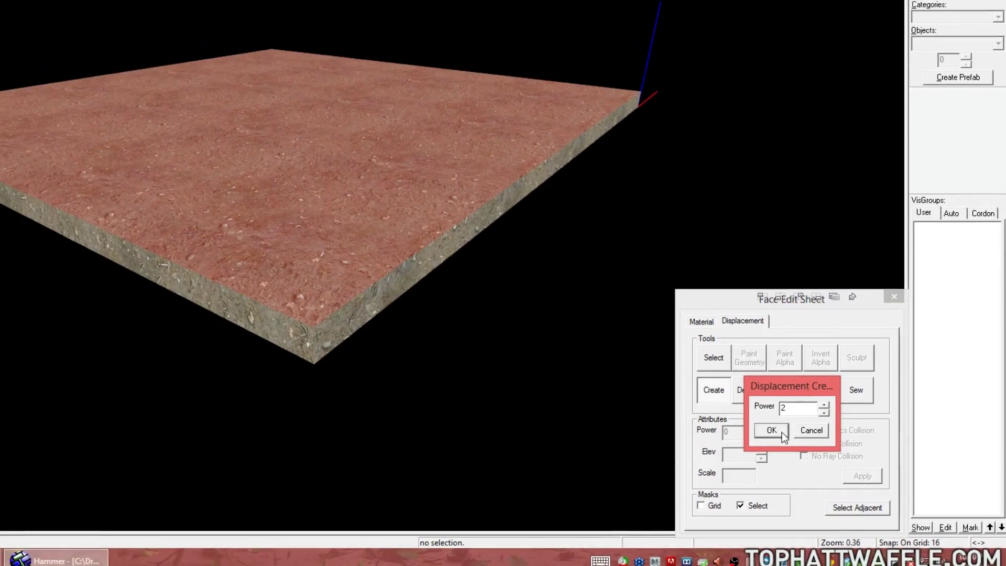
click(697, 396)
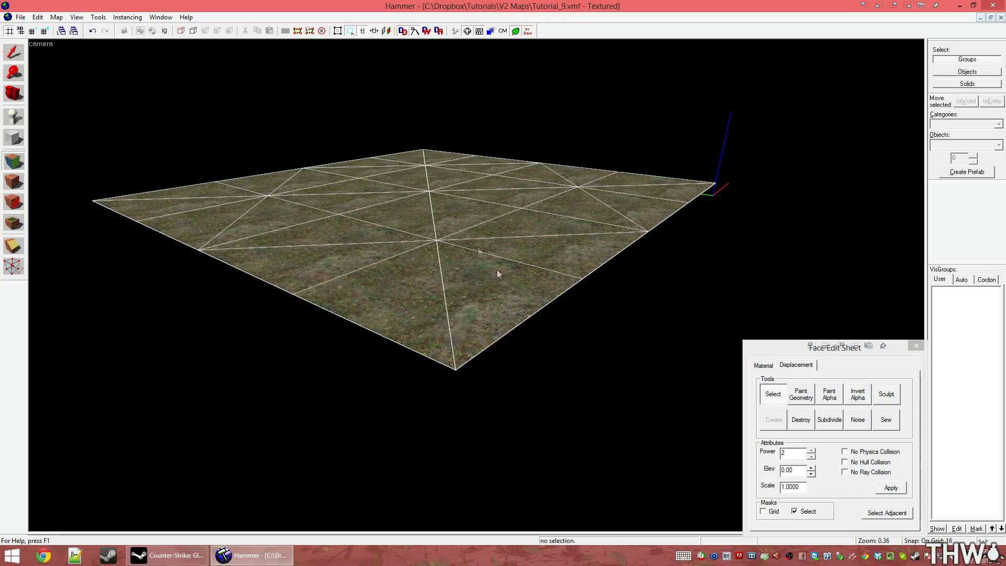
- Set the displacement's power to 3 and apply the change
key(z)
key(w)
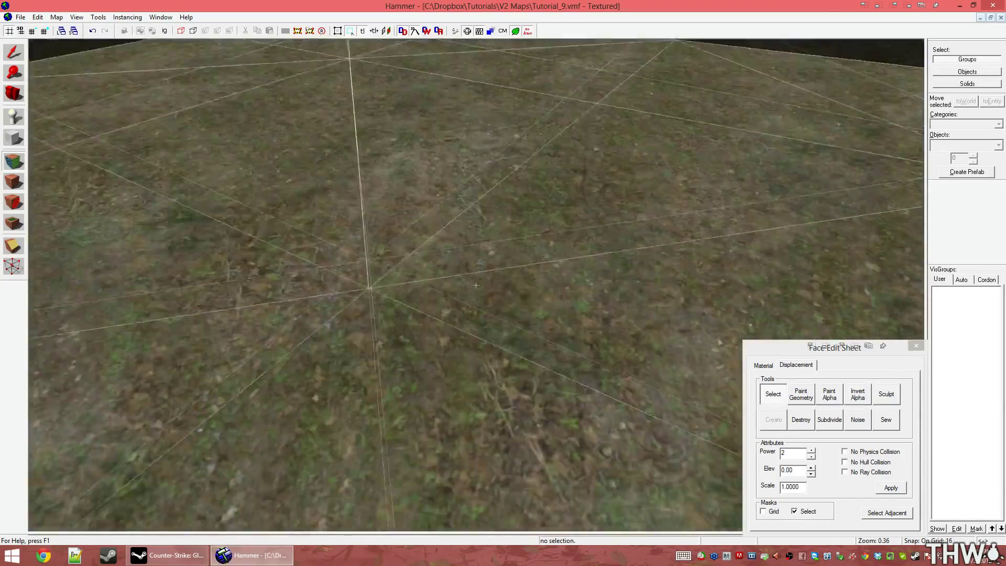
key(s)
key(z)
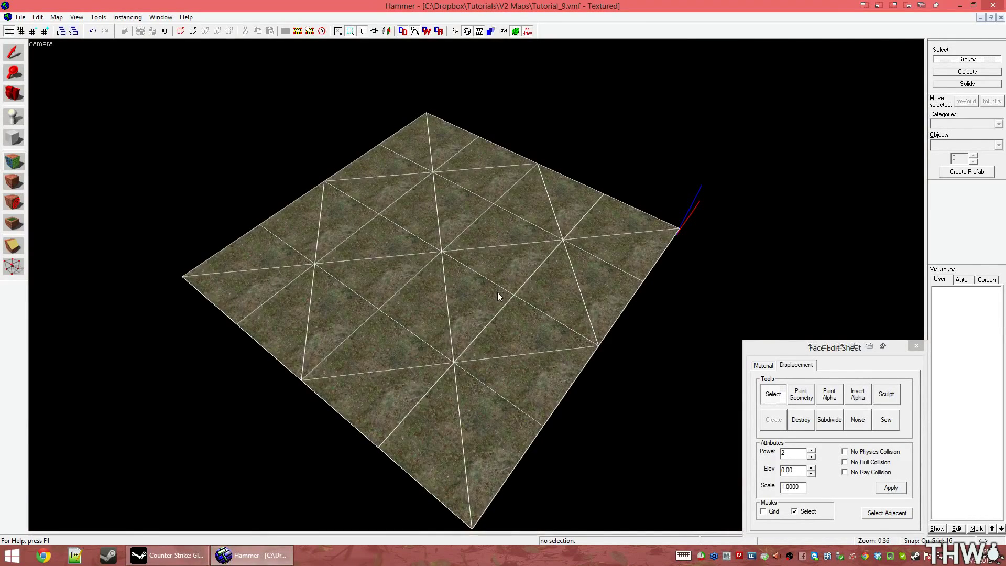
drag(796, 347, 794, 341)
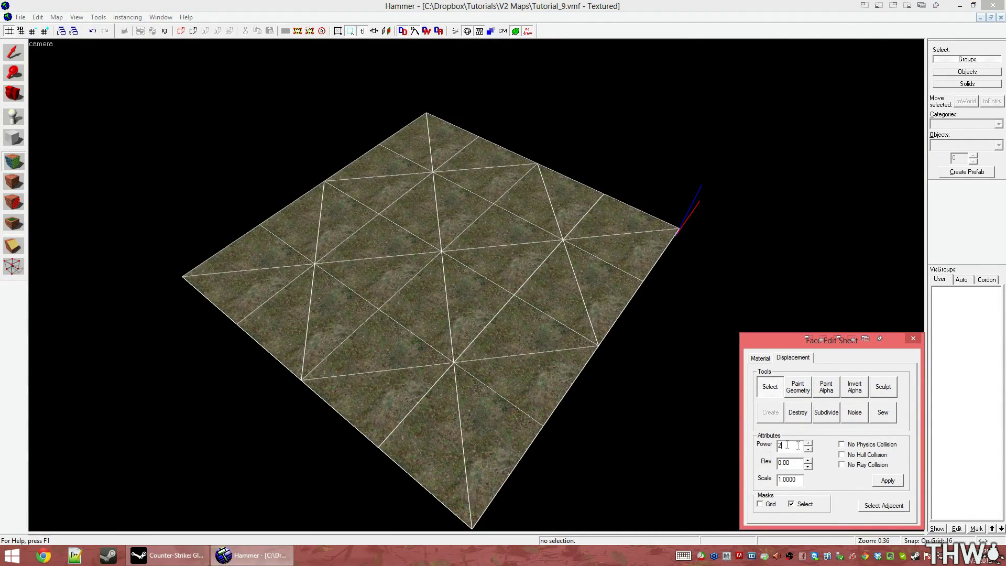
click(809, 444)
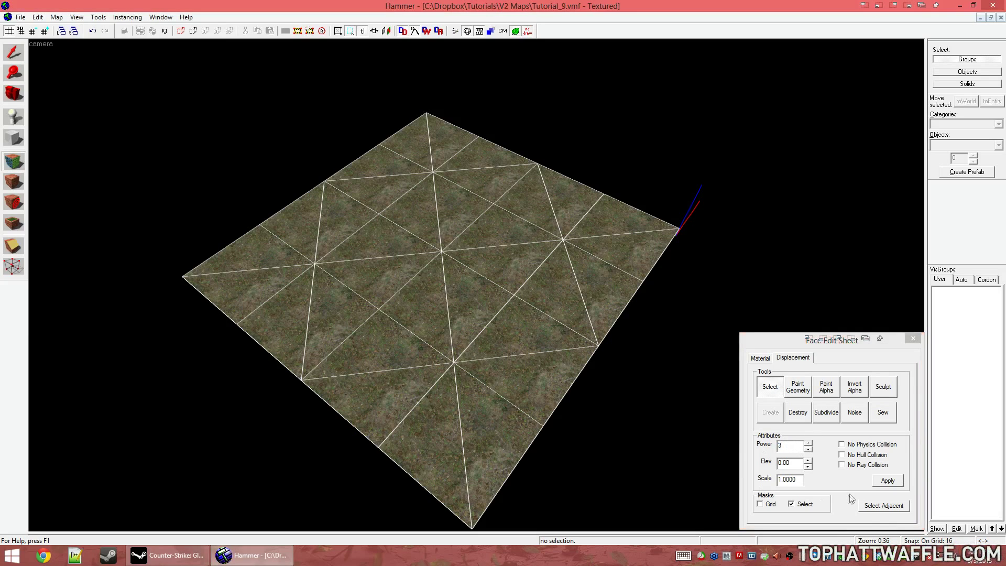
click(881, 481)
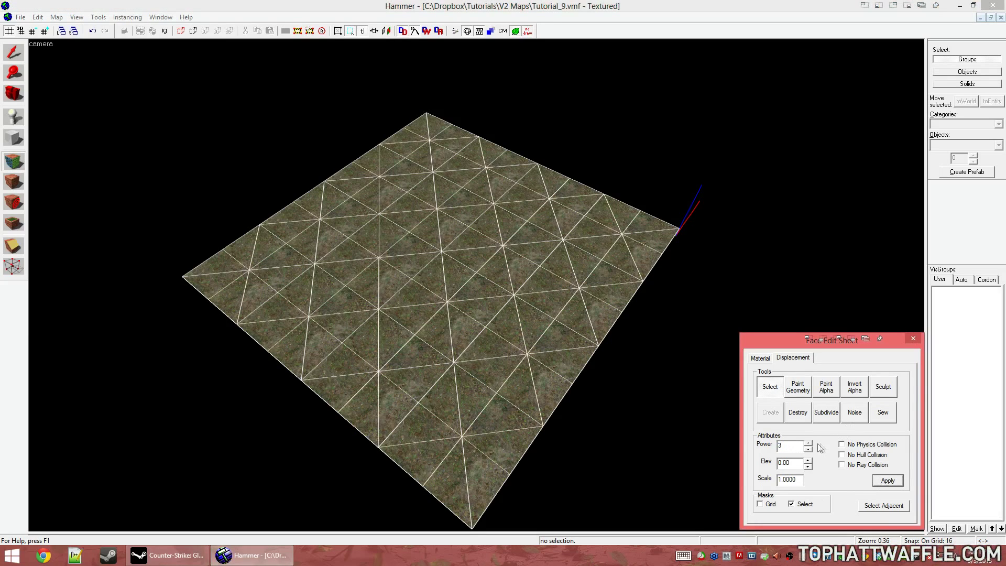
click(889, 482)
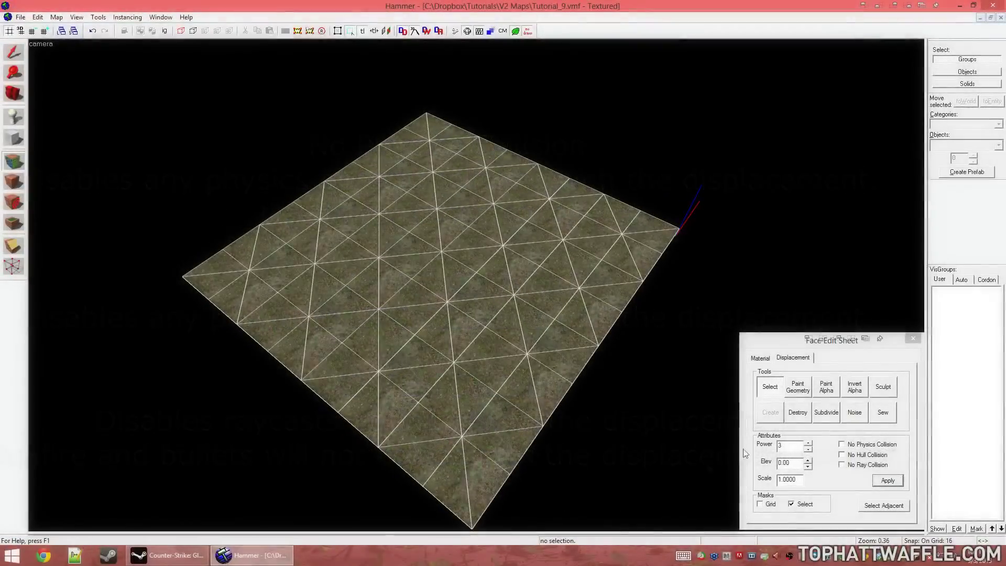
- Start Paint Geometry on the displacement, move its settings clear of the terrain and set the spatial radius to 165
drag(801, 480, 785, 485)
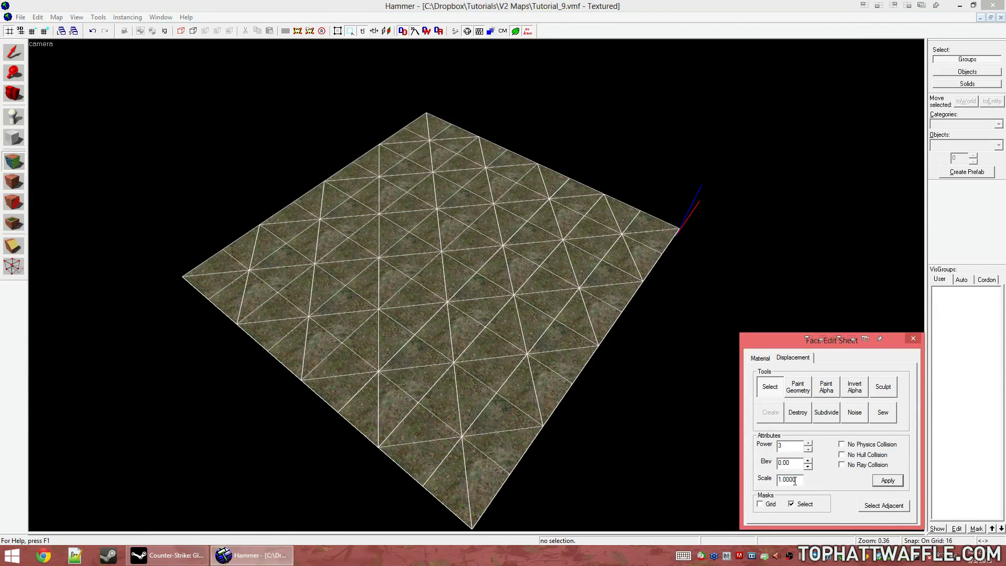
click(589, 464)
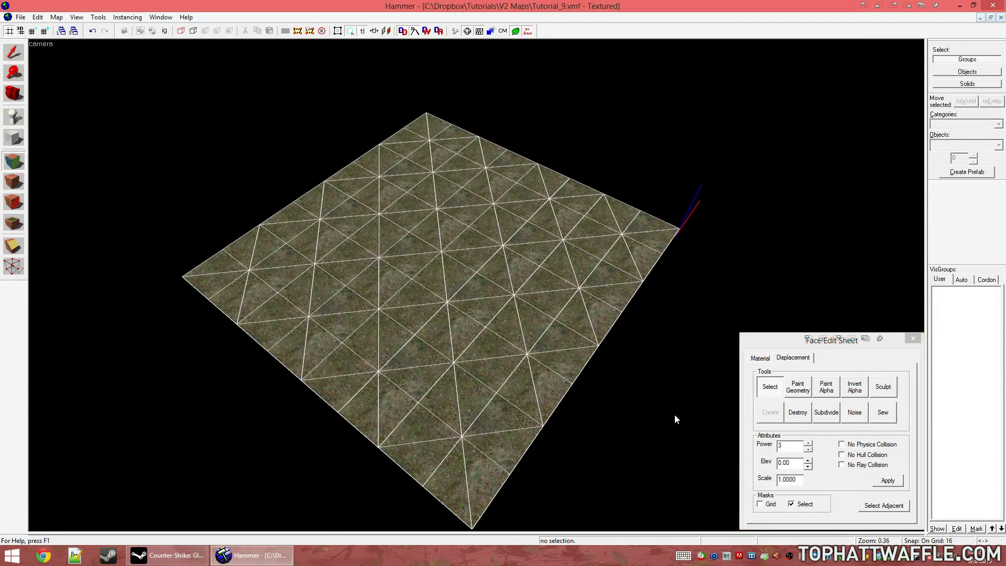
click(796, 380)
drag(749, 288, 723, 146)
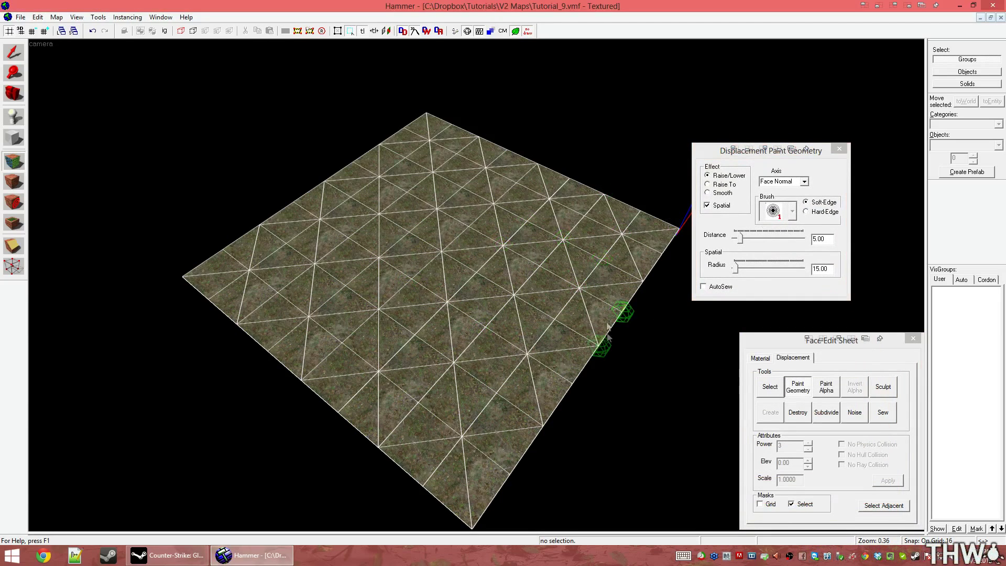
scroll(498, 324, up, 6)
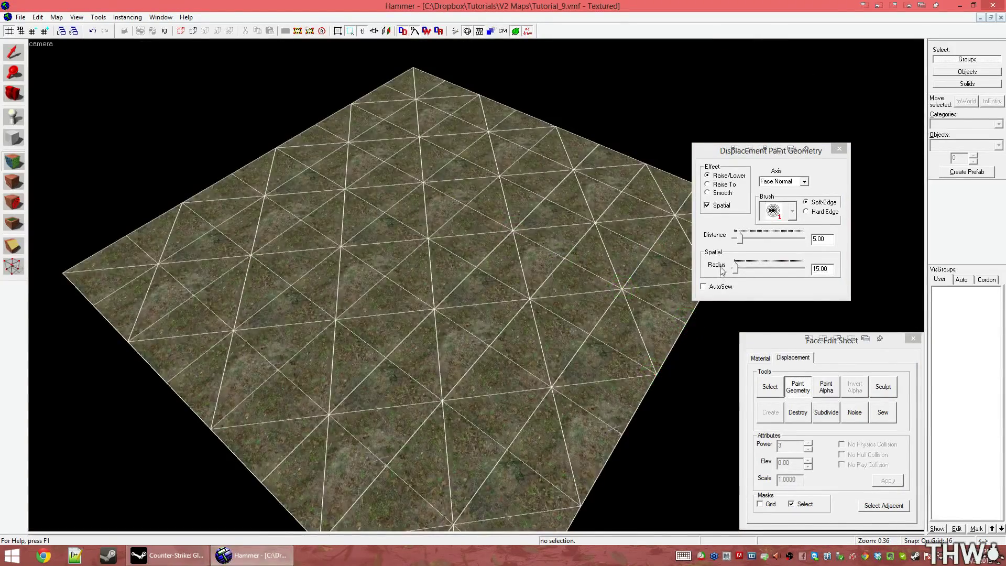
mouse_move(736, 268)
mouse_down()
mouse_move(753, 268)
mouse_move(746, 275)
mouse_up()
- Try raising the middle of the displacement with the Raise/Lower effect at a distance of 38
drag(430, 235, 415, 183)
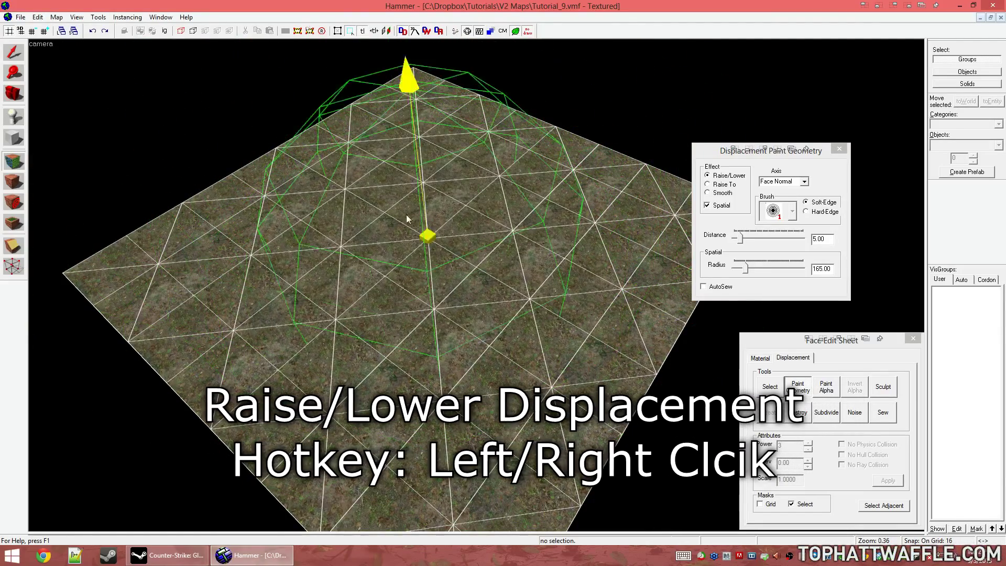
drag(740, 238, 776, 241)
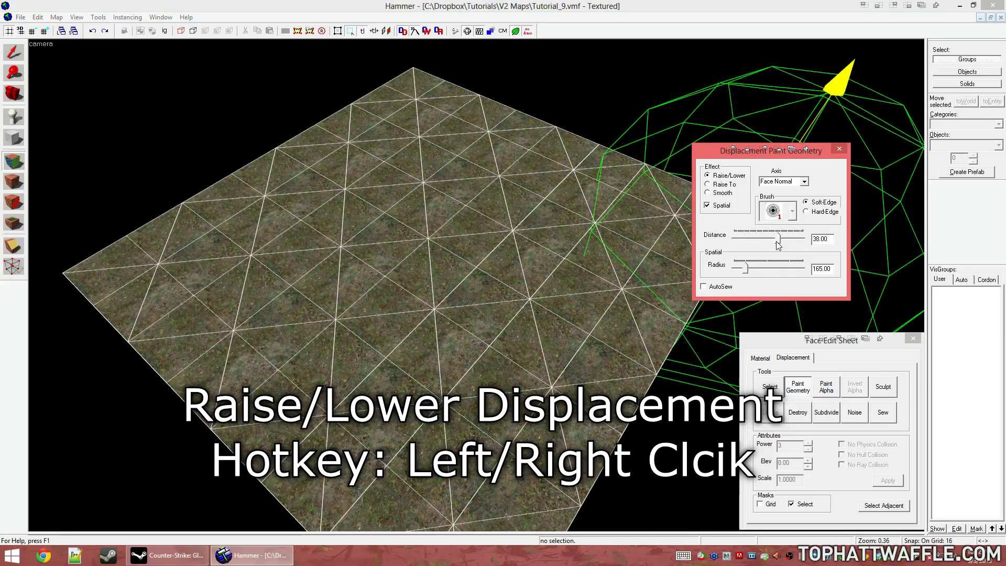
click(437, 244)
key(w)
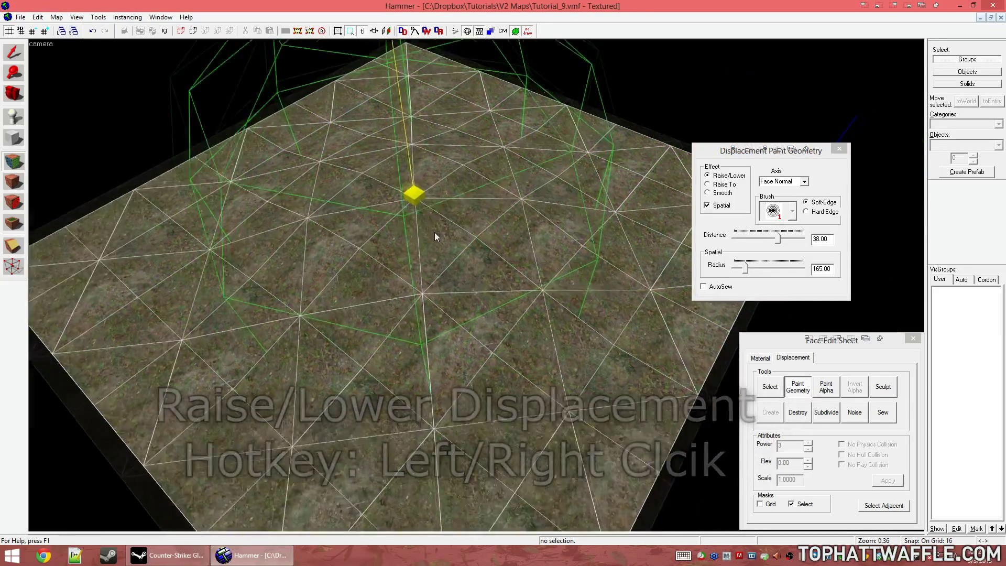
key(z)
key(s)
key(z)
- Raise a hill on the displacement with a distance of 60, and undo the raised geometry
drag(777, 240, 816, 240)
click(483, 273)
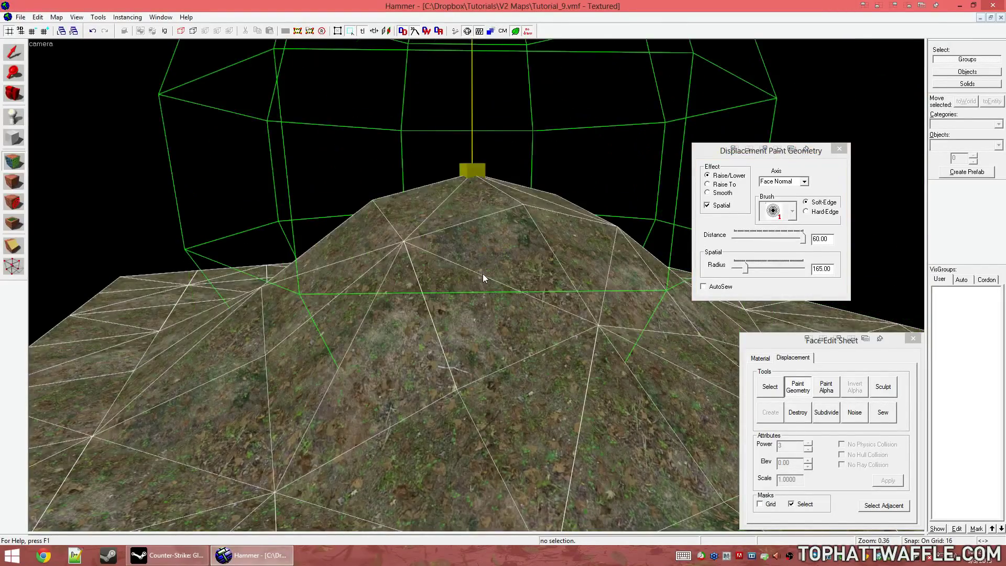
key(ctrl+z)
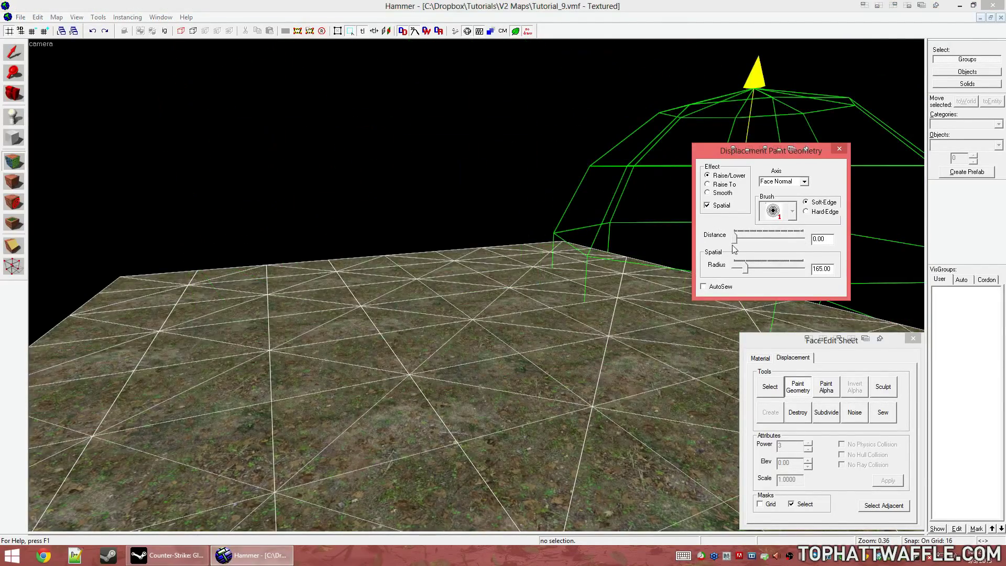
- Set the paint distance to 2 and paint gentle hills across the displacement with the Raise/Lower effect
click(737, 239)
mouse_move(467, 314)
mouse_down()
mouse_move(291, 308)
mouse_move(542, 257)
mouse_move(588, 304)
mouse_move(321, 423)
mouse_up()
key(w)
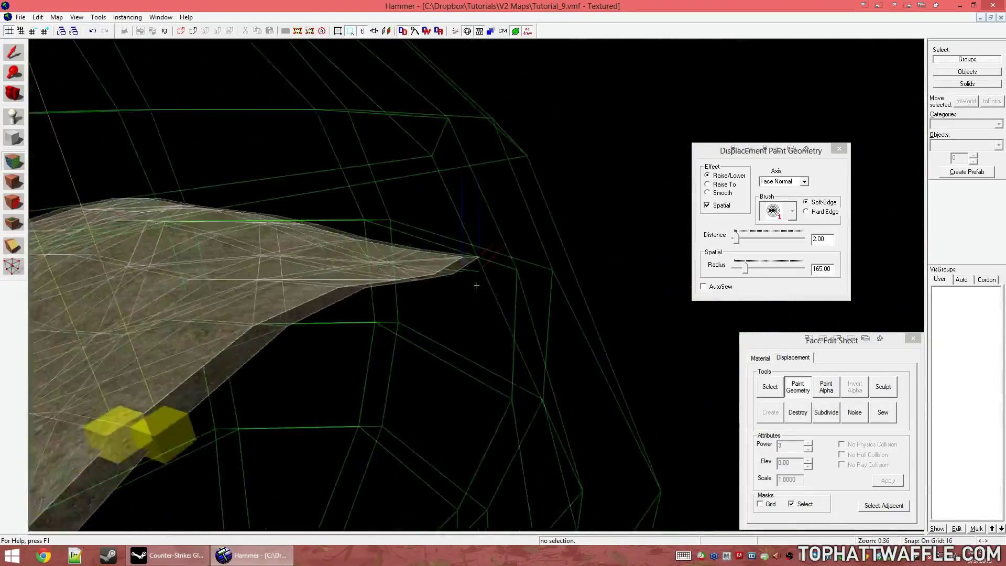
key(s)
key(z)
key(w)
key(d)
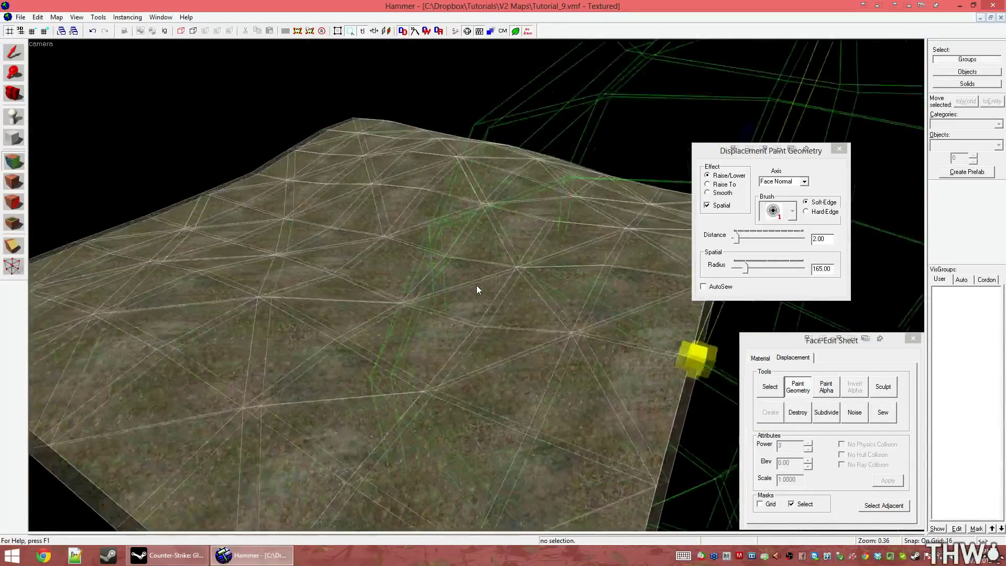
key(a)
key(d)
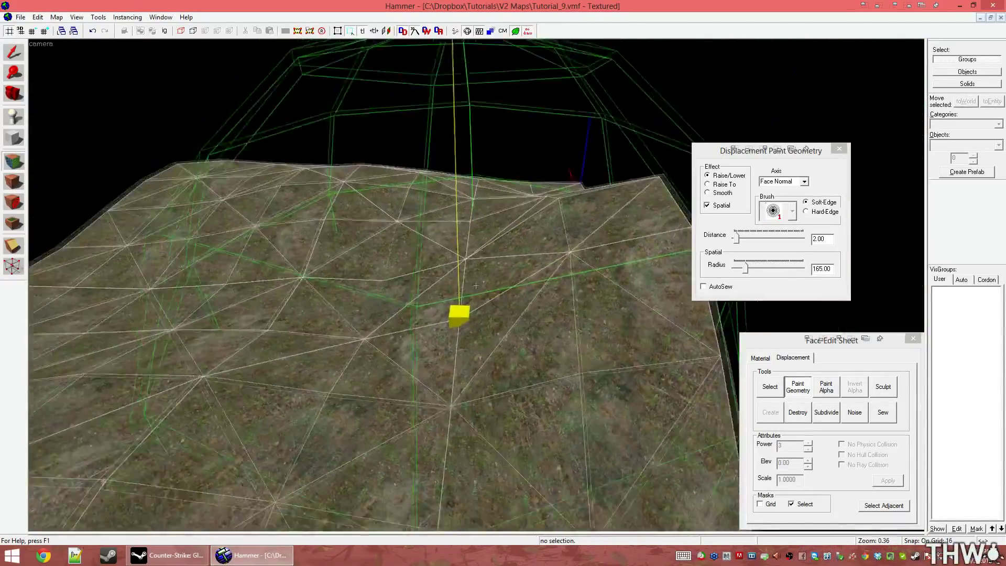
key(s)
- Switch the paint effect to Smooth and even out the hills on the displacement
click(719, 194)
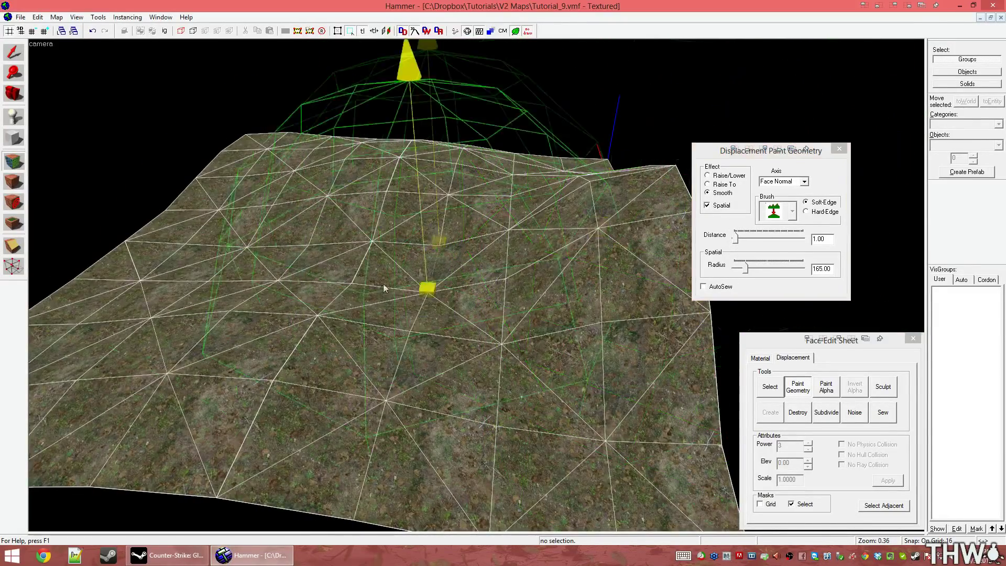
key(a)
mouse_move(478, 269)
mouse_down()
mouse_move(487, 274)
mouse_move(541, 229)
mouse_move(595, 246)
mouse_move(433, 345)
mouse_move(563, 358)
mouse_move(432, 191)
mouse_move(532, 278)
mouse_up()
key(z)
key(w)
key(d)
key(s)
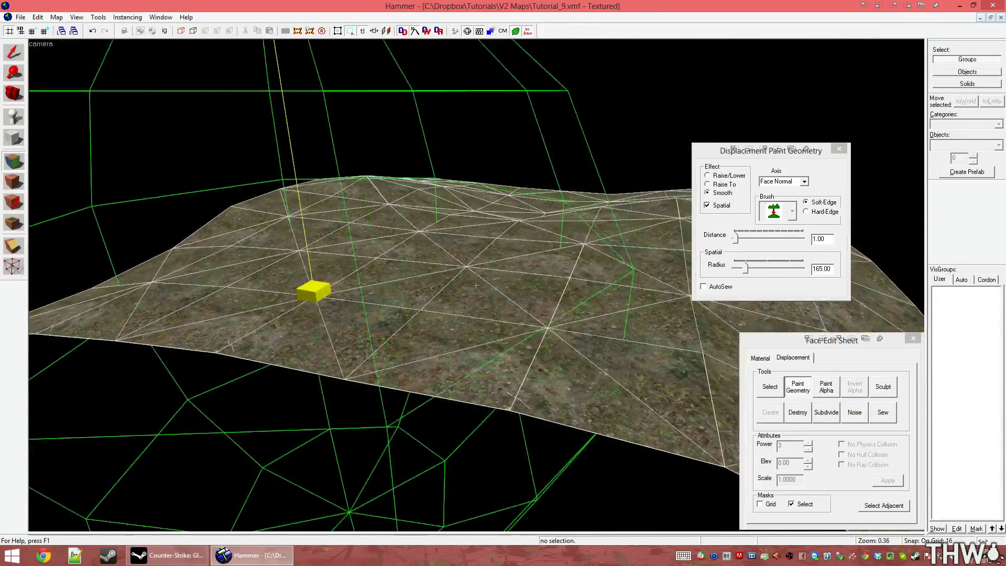
- Switch the paint effect to Raise To and set its distance to 35
key(d)
key(s)
key(z)
mouse_move(477, 285)
mouse_down()
mouse_move(471, 267)
mouse_move(543, 293)
mouse_up()
key(w)
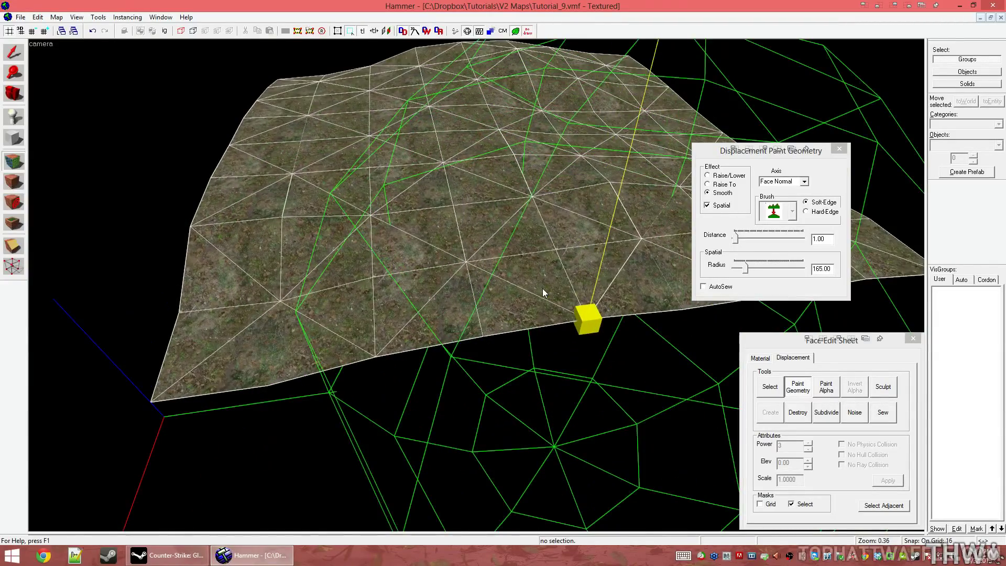
key(w)
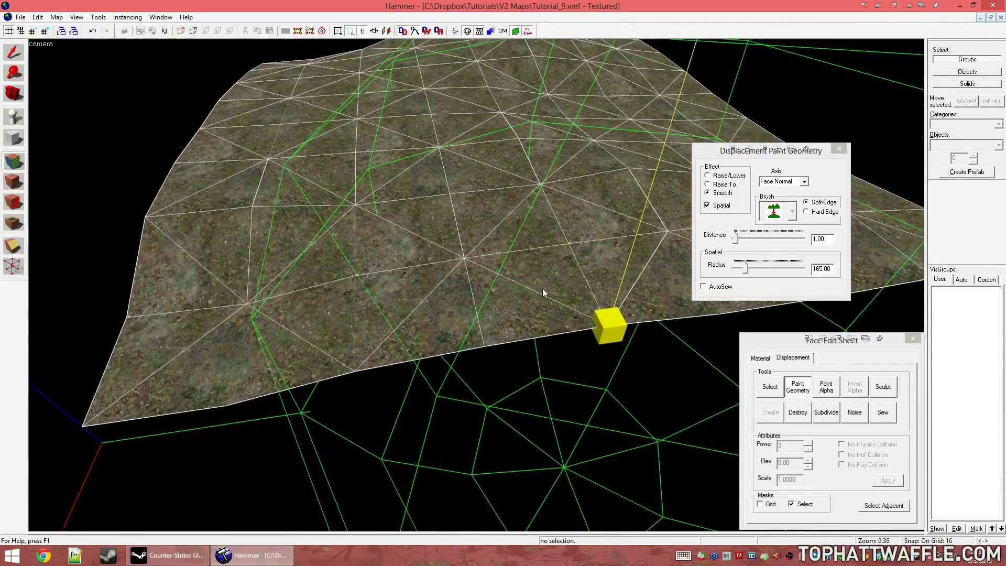
click(724, 185)
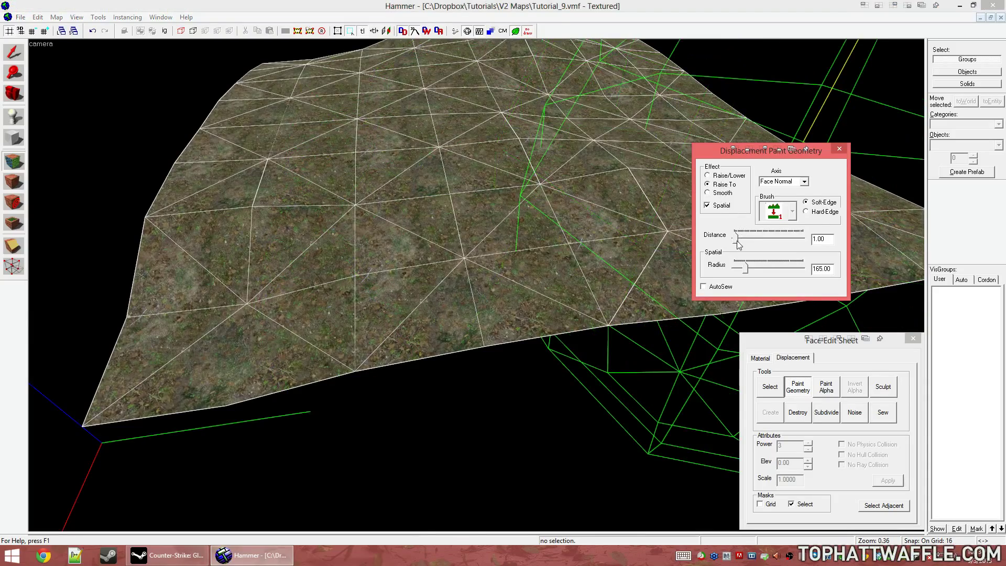
drag(736, 239, 775, 239)
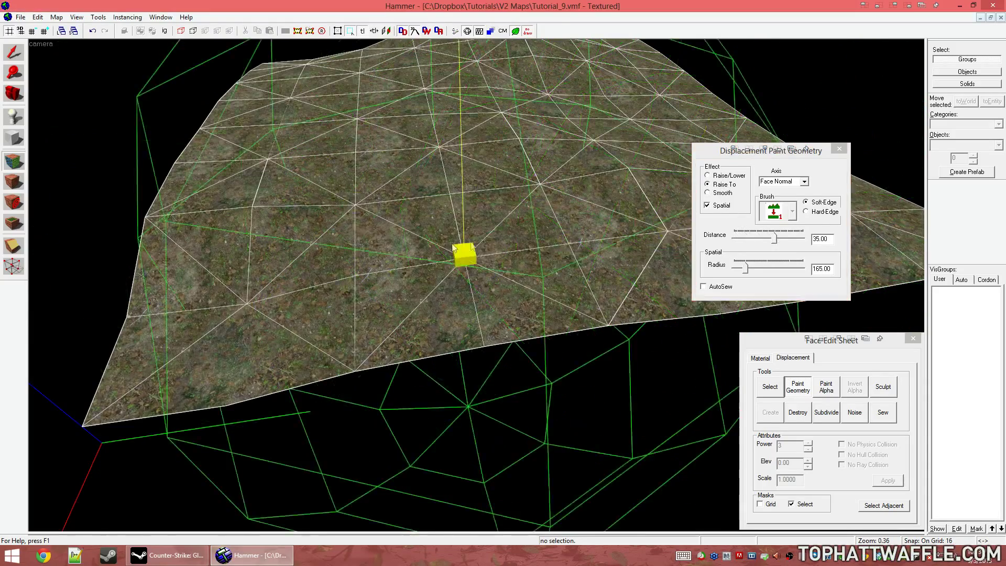
- Examine the hilly displacement's surface and outer edges from several angles
key(z)
key(d)
key(z)
key(z)
key(w)
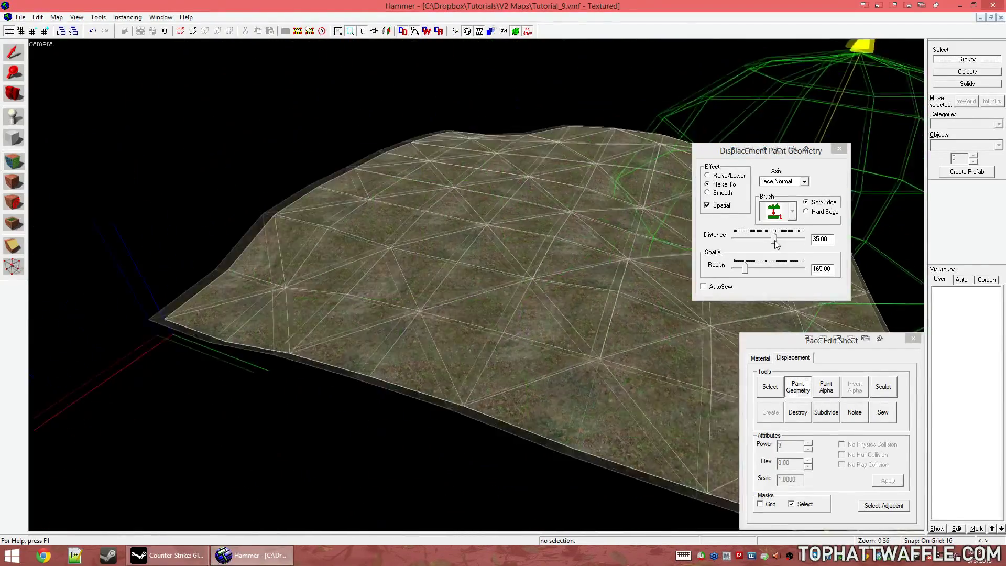
key(z)
key(d)
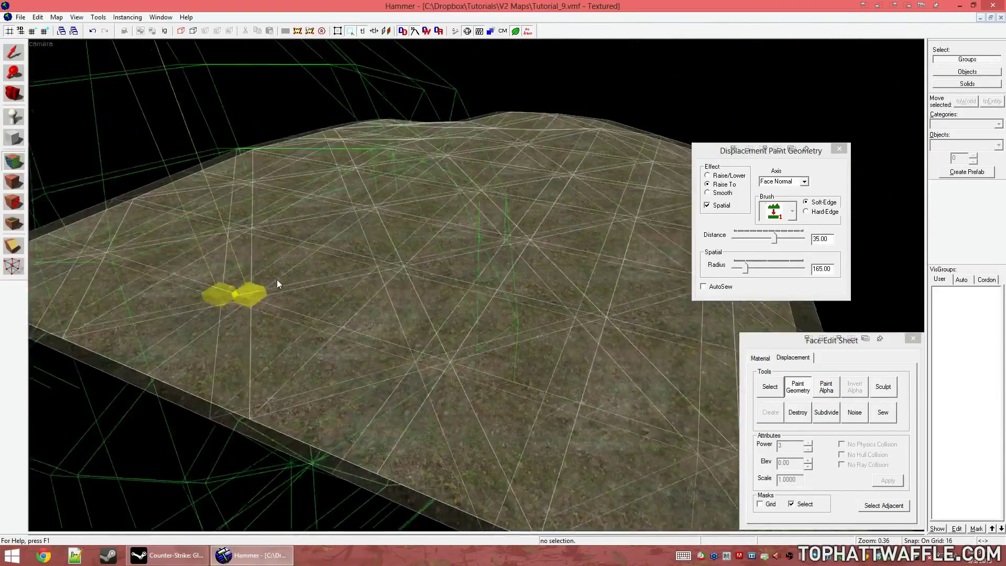
key(s)
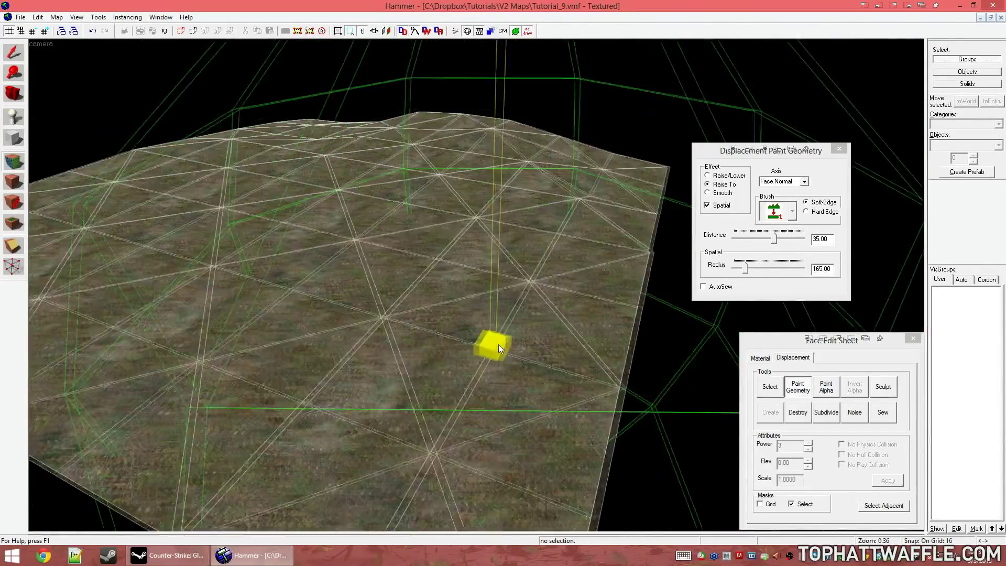
key(a)
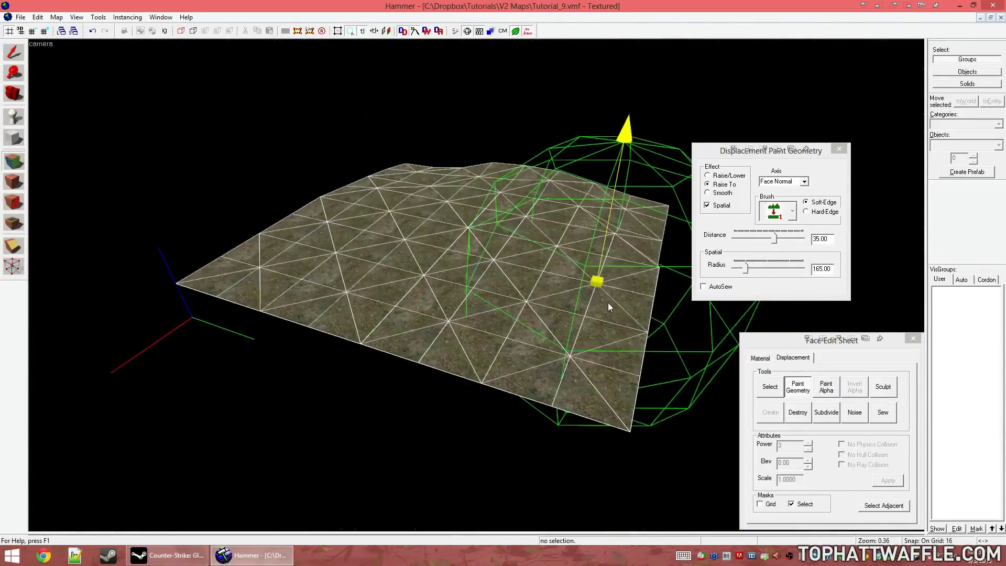
- Return the paint effect to Raise/Lower, stop painting geometry, and apply an elevation of 6 to the displacement
click(733, 177)
click(839, 148)
click(810, 460)
click(811, 461)
click(811, 460)
click(810, 460)
click(810, 461)
click(809, 460)
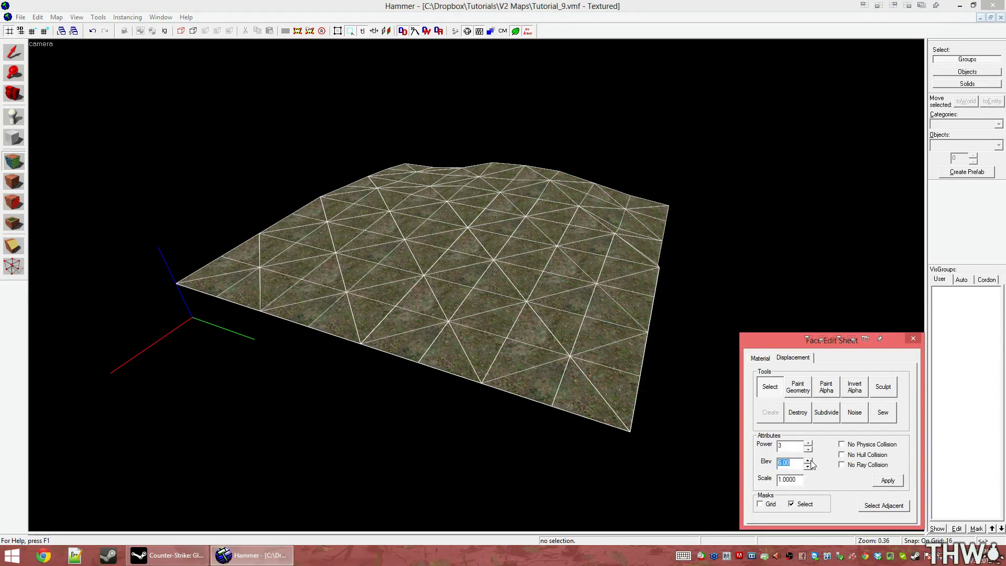
click(887, 481)
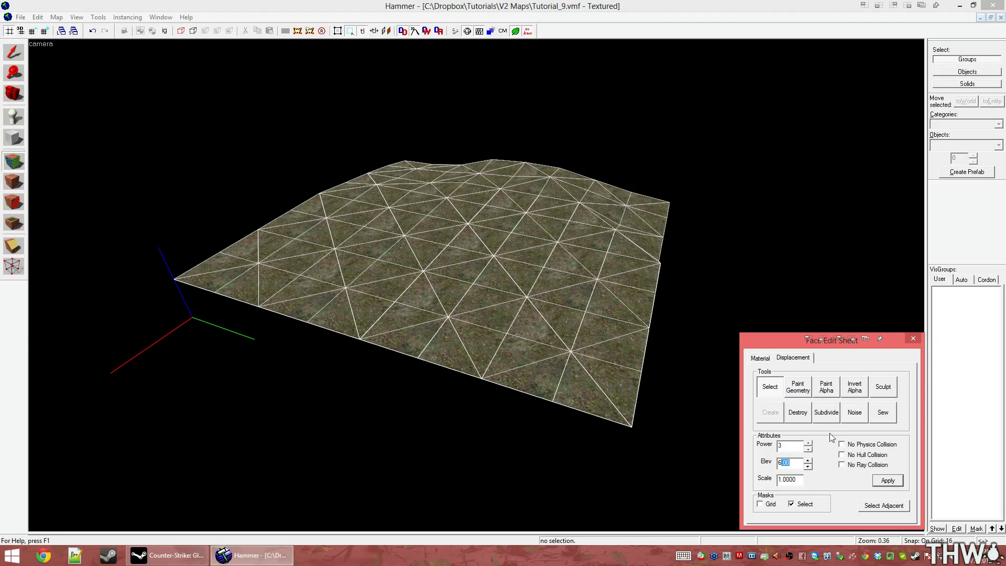
- Destroy the displacement and create a new flat one on the block's top face
click(798, 414)
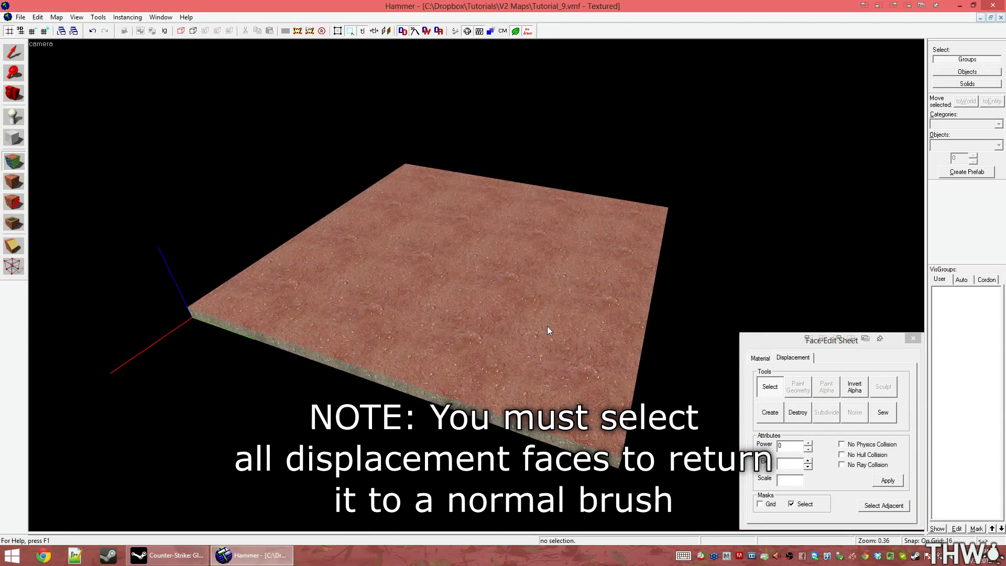
click(479, 413)
click(770, 412)
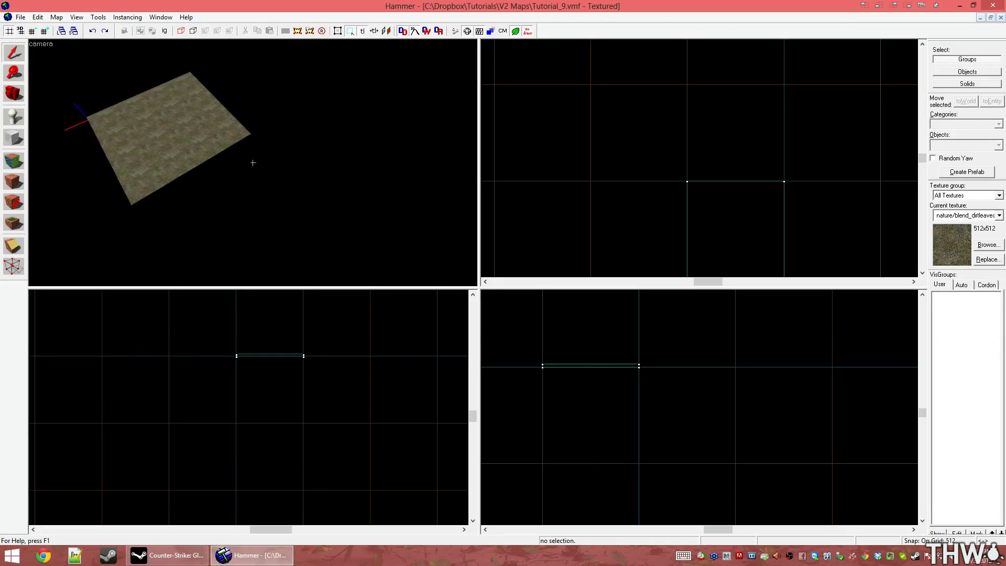
- Place a player model entity on the flat displacement as a size reference
click(169, 167)
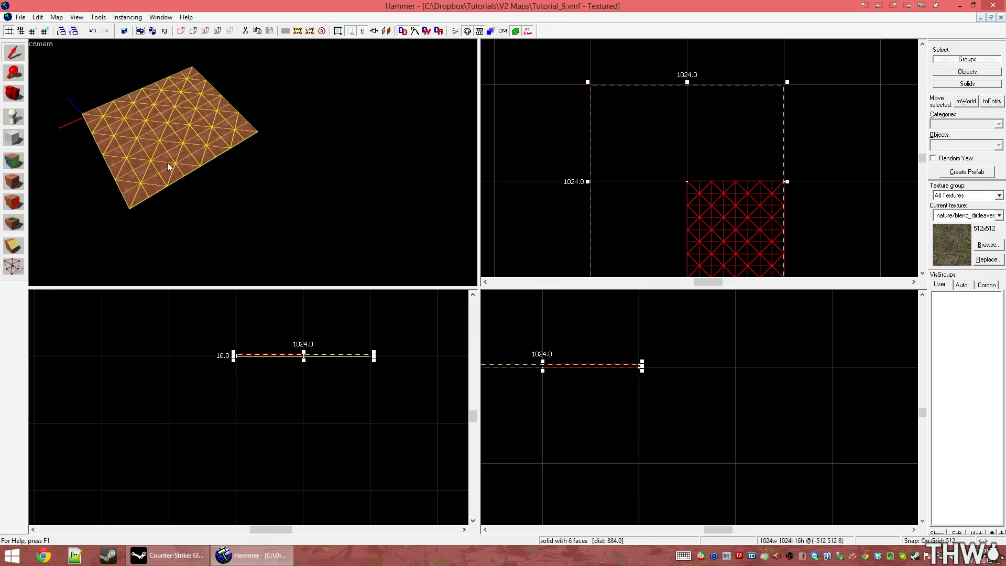
key(shift+e)
click(234, 131)
key(w)
key(a)
key(shift+s)
click(251, 134)
key(z)
key(z)
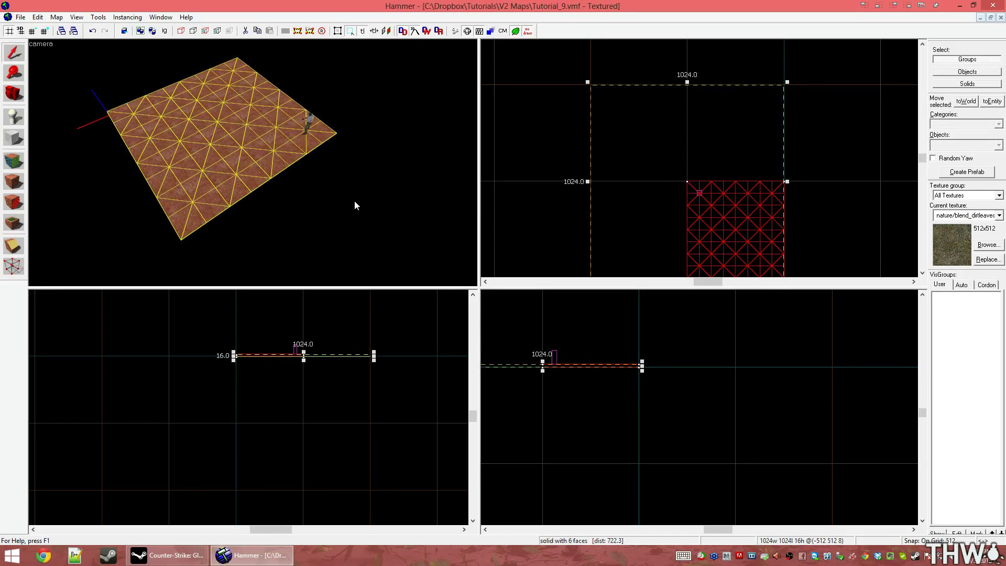
- Undo the trial corner stretch, reduce the grid to 32 units and resize the displacement to 512 by 512 units
drag(587, 81, 475, 39)
key(ctrl+z)
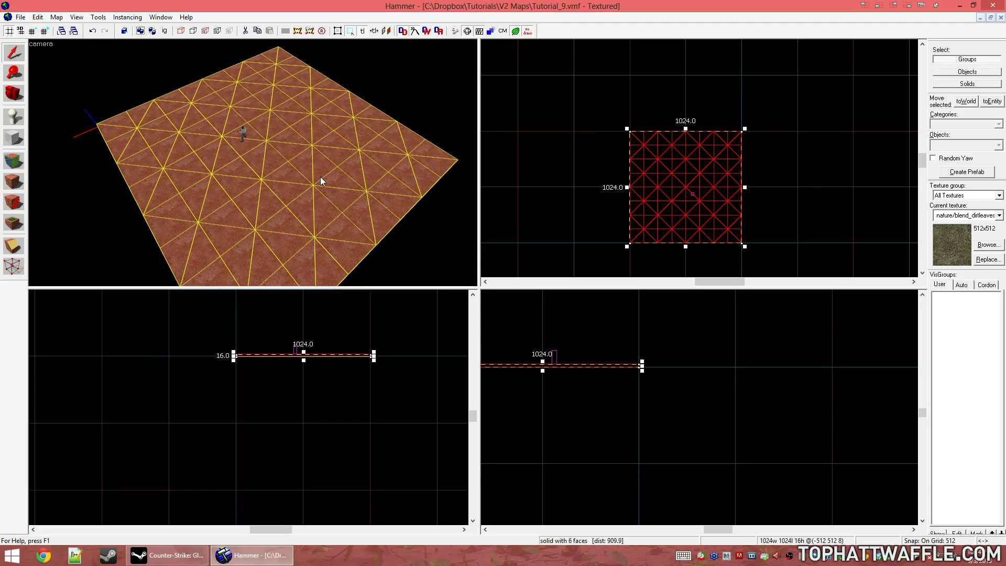
key(bracketleft)
key(bracketleft)
key(bracketleft)
key(bracketleft)
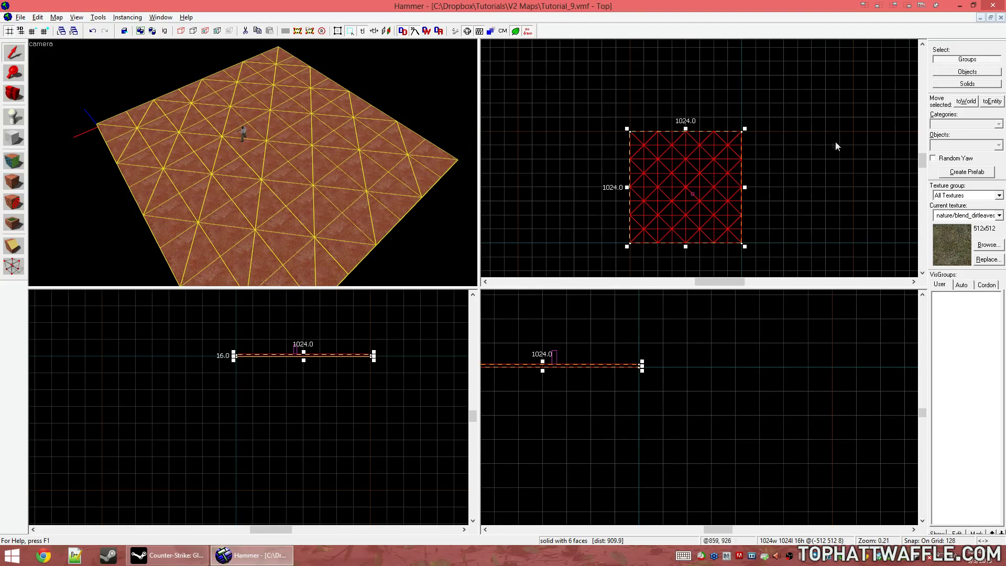
mouse_move(632, 131)
mouse_down()
mouse_move(688, 188)
mouse_move(676, 160)
mouse_up()
scroll(683, 167, up, 1)
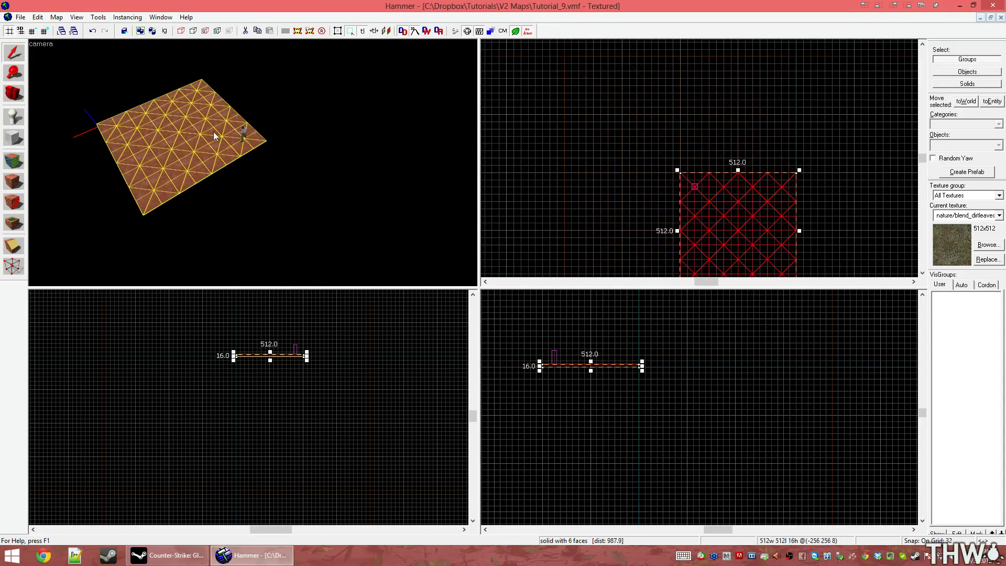
- Delete the player model entity from the displacement
click(245, 132)
key(Delete)
key(a)
key(z)
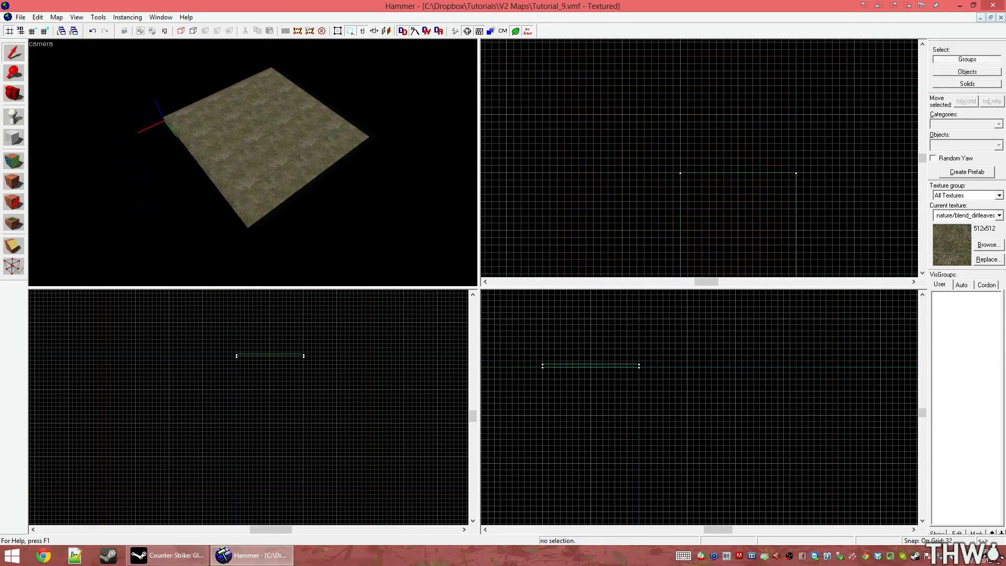
key(z)
- Duplicate the 512-unit displacement and place the copy flush against the original in the top view
click(253, 154)
scroll(655, 52, down, 6)
scroll(703, 135, up, 5)
middle_drag(707, 102, 713, 204)
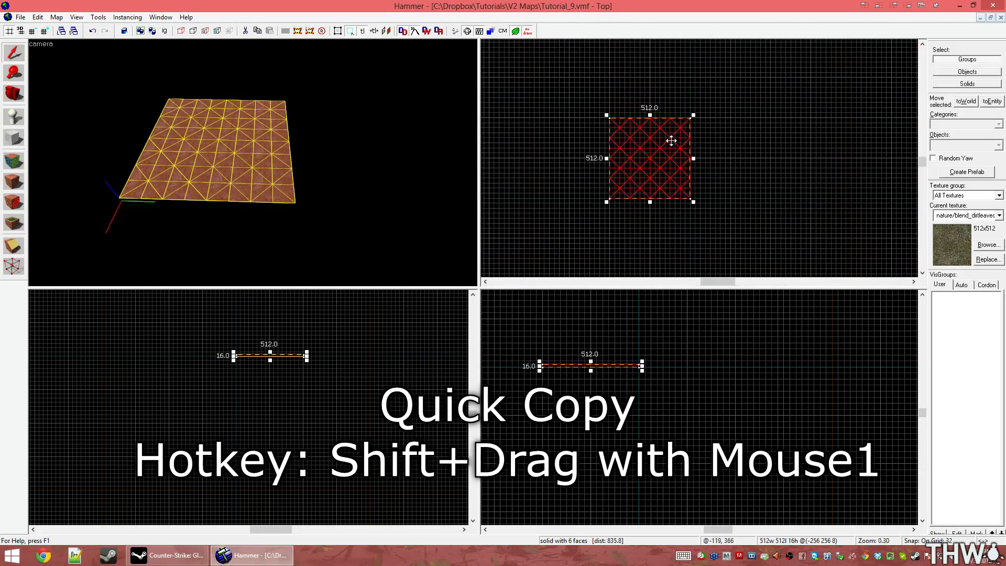
shift+drag(639, 141, 719, 141)
click(342, 208)
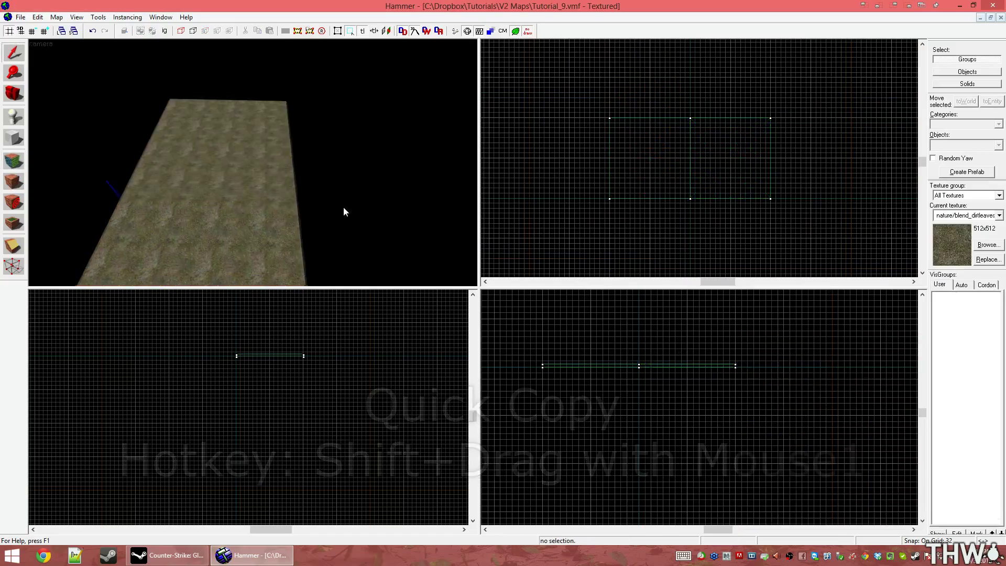
- Raise the original displacement's edge along the seam with the Raise/Lower effect at a distance of 4
key(z)
key(a)
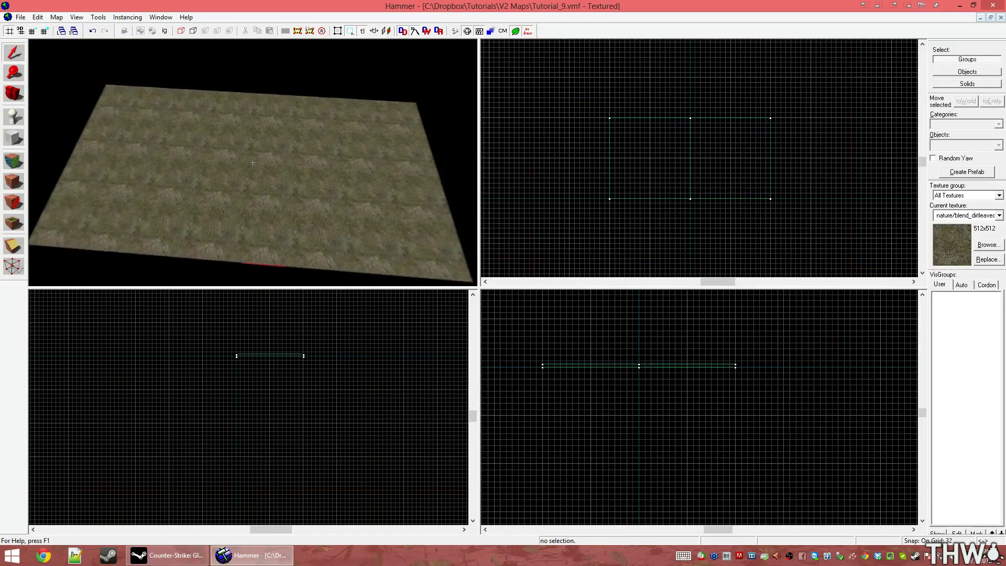
key(z)
click(189, 160)
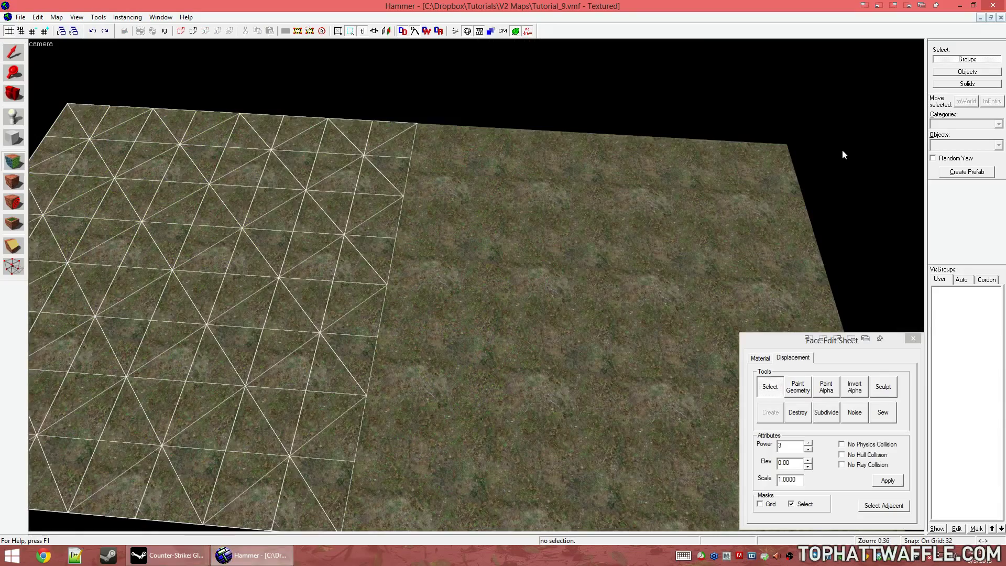
click(514, 271)
click(326, 293)
click(803, 394)
mouse_move(398, 314)
mouse_down()
mouse_move(414, 281)
mouse_move(393, 298)
mouse_move(342, 302)
mouse_move(431, 272)
mouse_up()
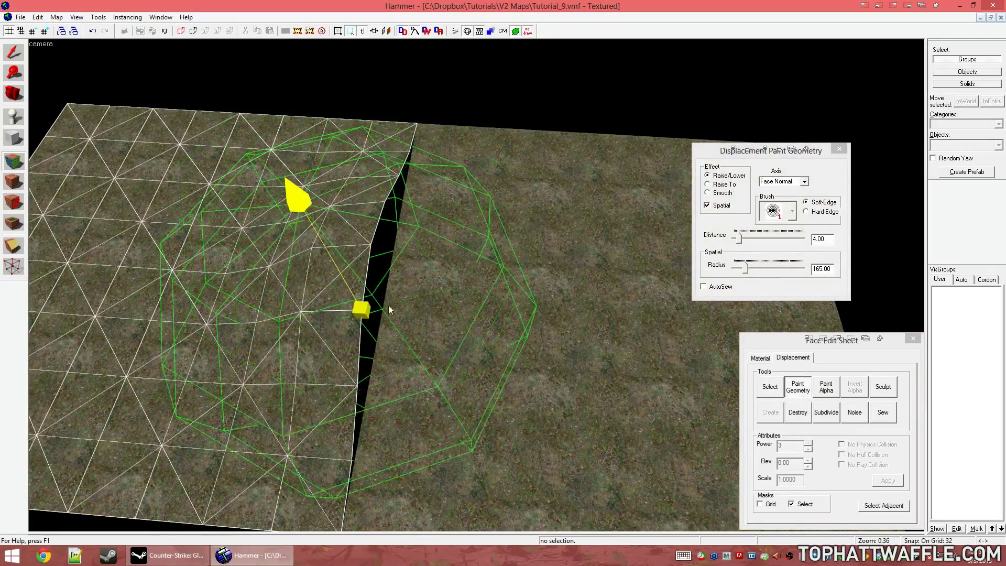
key(s)
key(a)
click(838, 149)
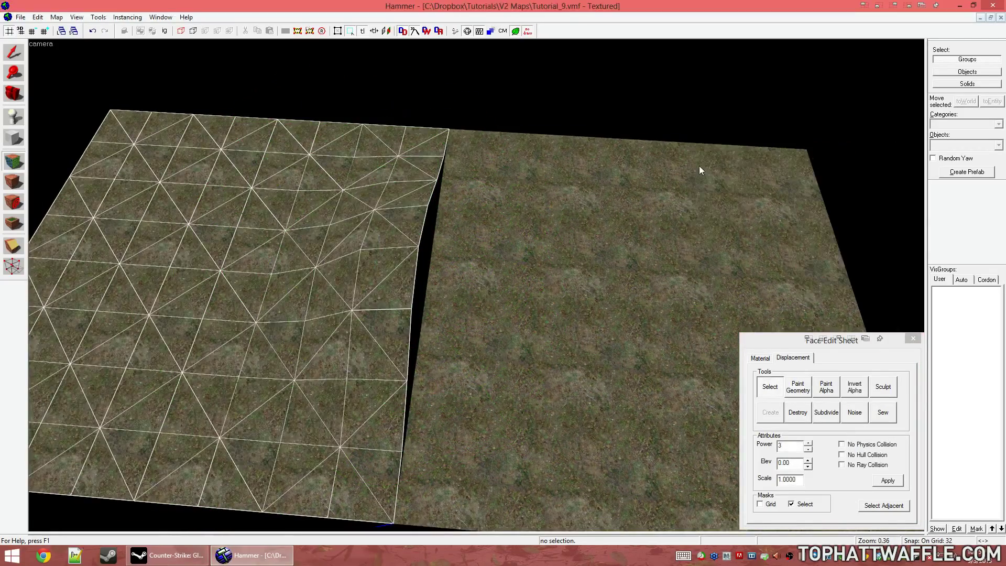
- Select both adjacent displacements and sew their shared edge together
key(z)
key(w)
key(z)
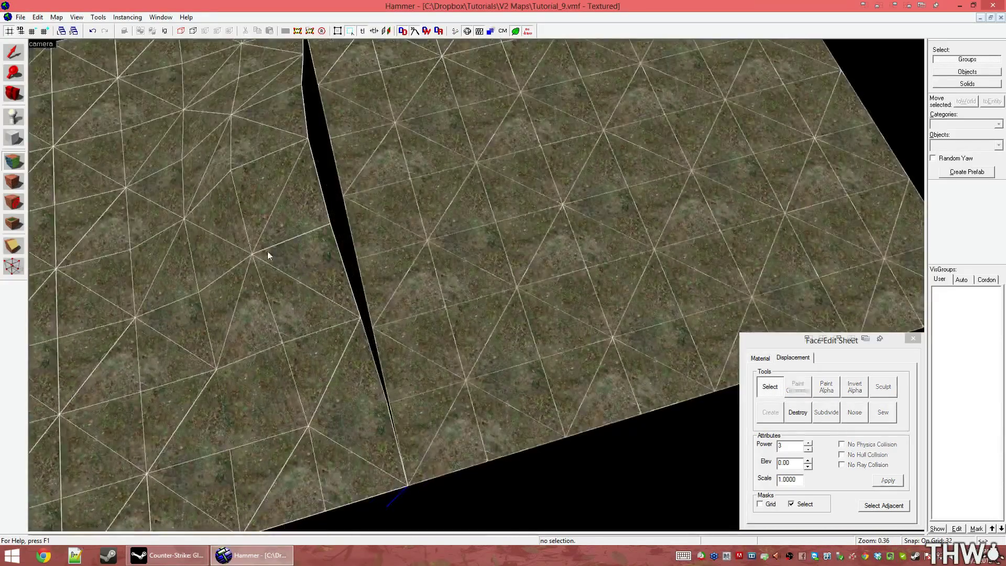
click(267, 250)
click(467, 278)
click(283, 262)
ctrl+click(498, 279)
key(z)
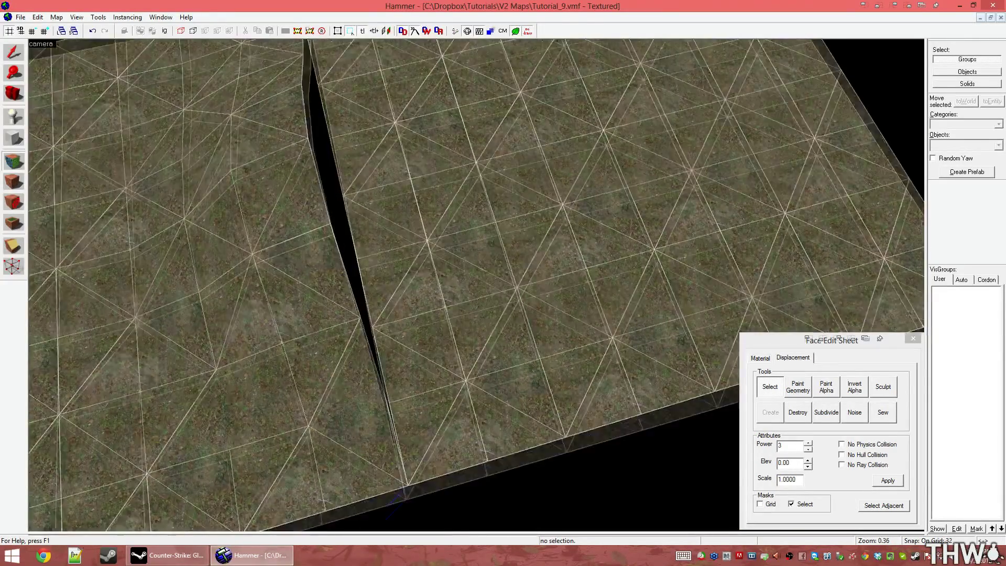
key(z)
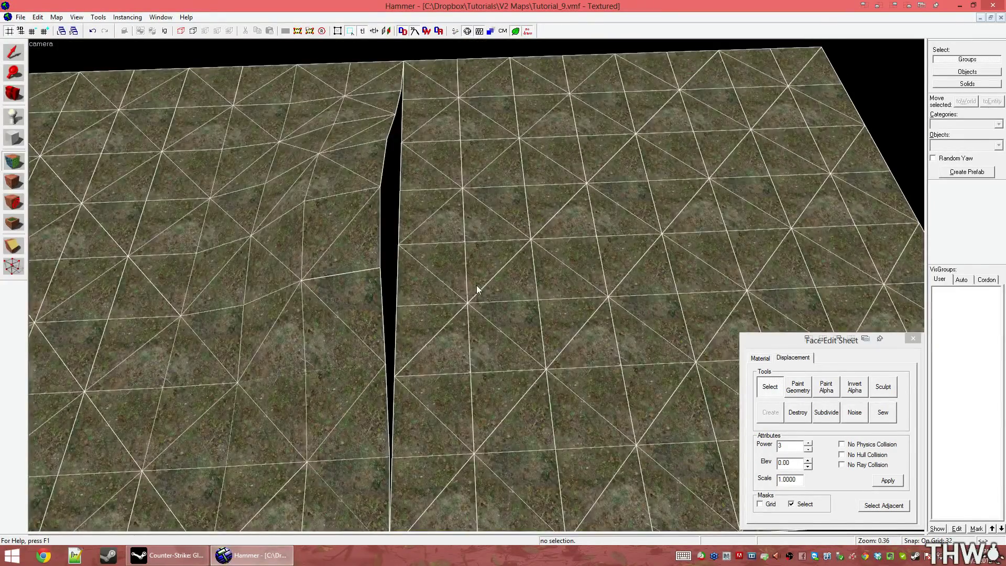
click(882, 414)
key(w)
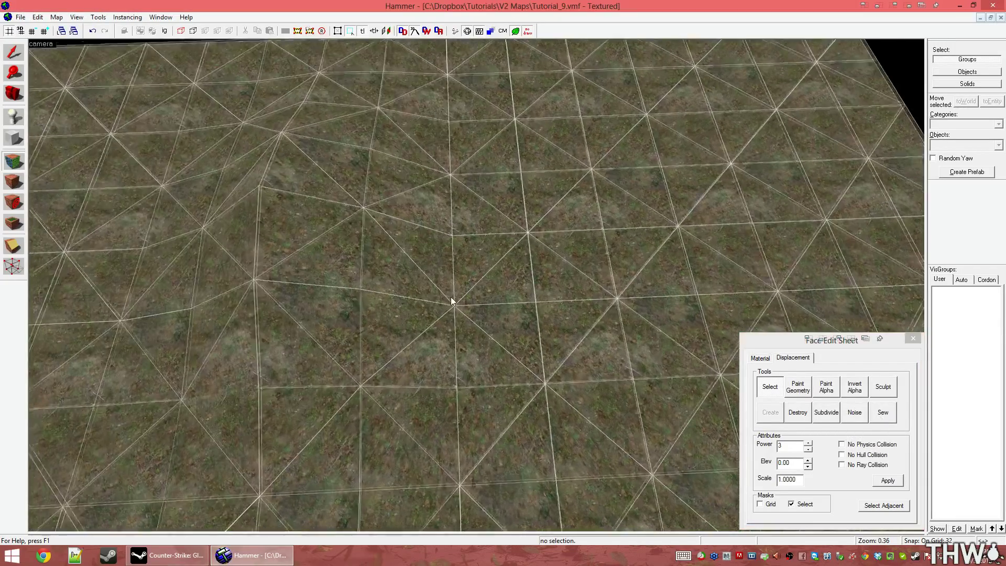
key(a)
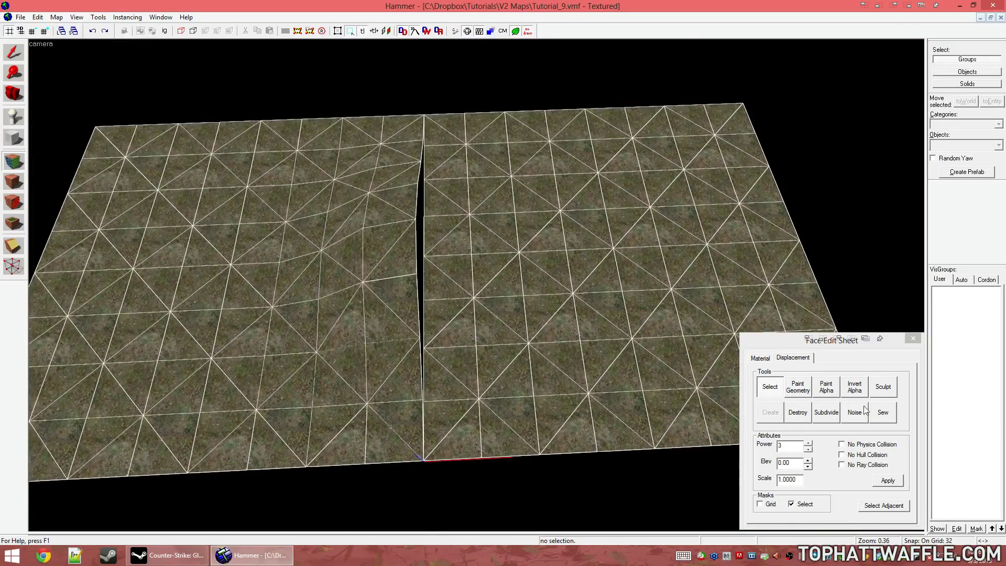
- Stop face editing and shorten the second displacement by one 32-unit grid step at its far edge in the top view
click(917, 339)
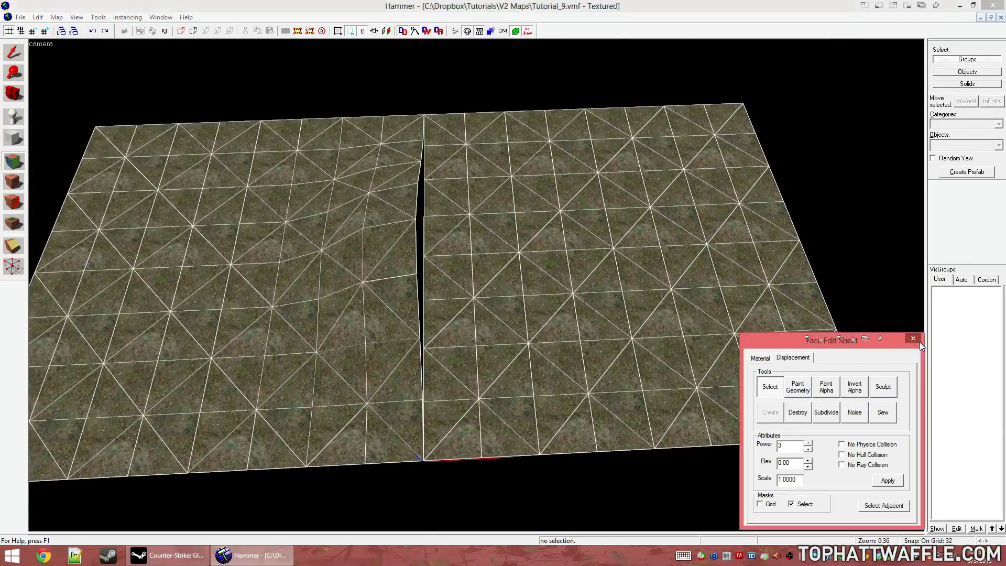
key(shift+z)
click(294, 184)
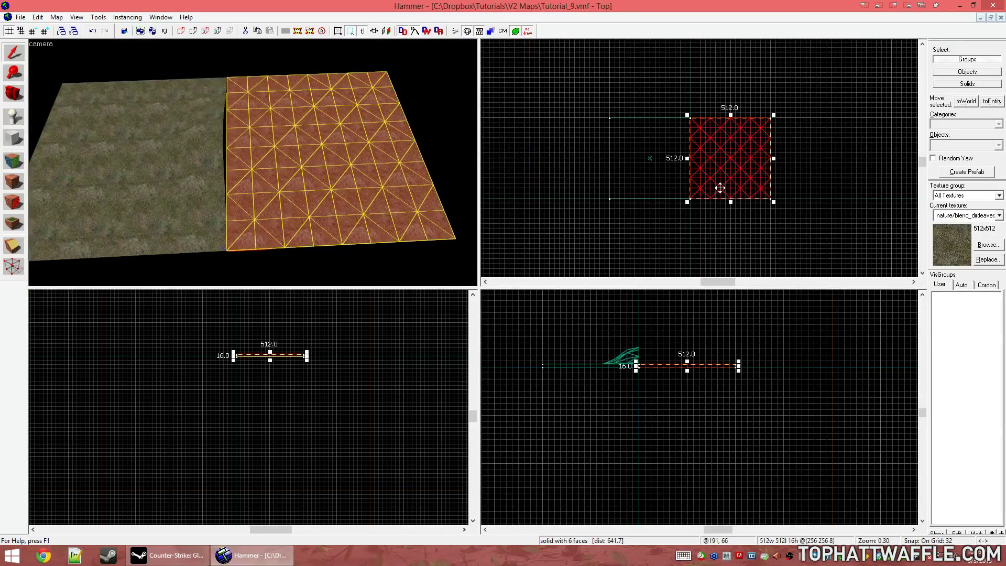
scroll(736, 153, up, 3)
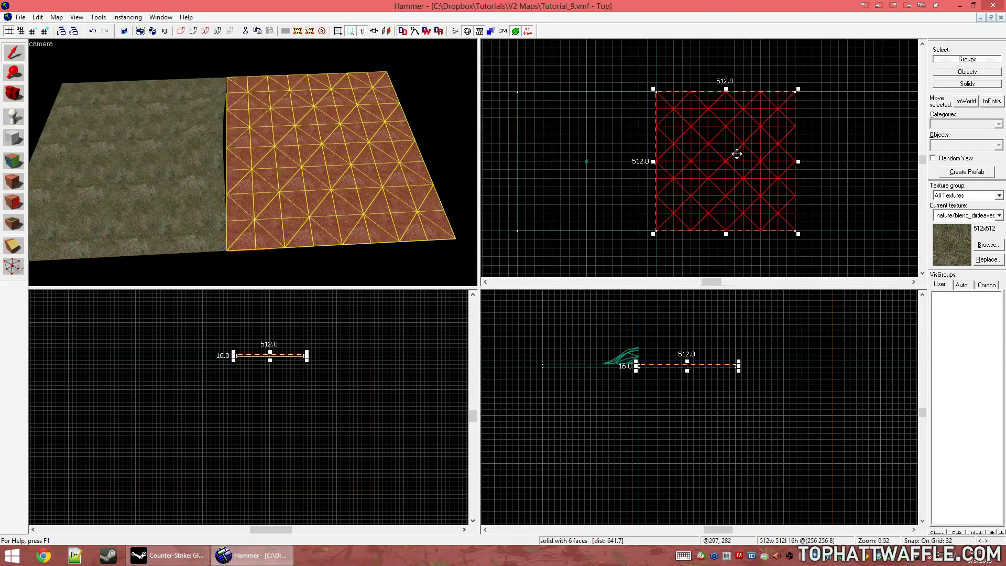
drag(725, 89, 726, 98)
click(713, 81)
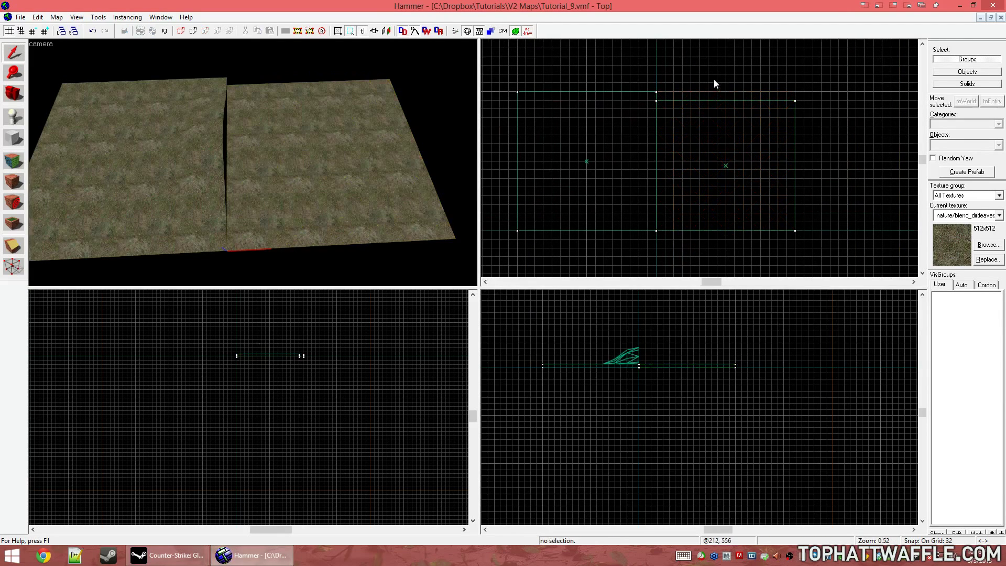
- Try to sew the full-size displacement to the shortened one by selecting both faces in the camera view
scroll(265, 135, up, 3)
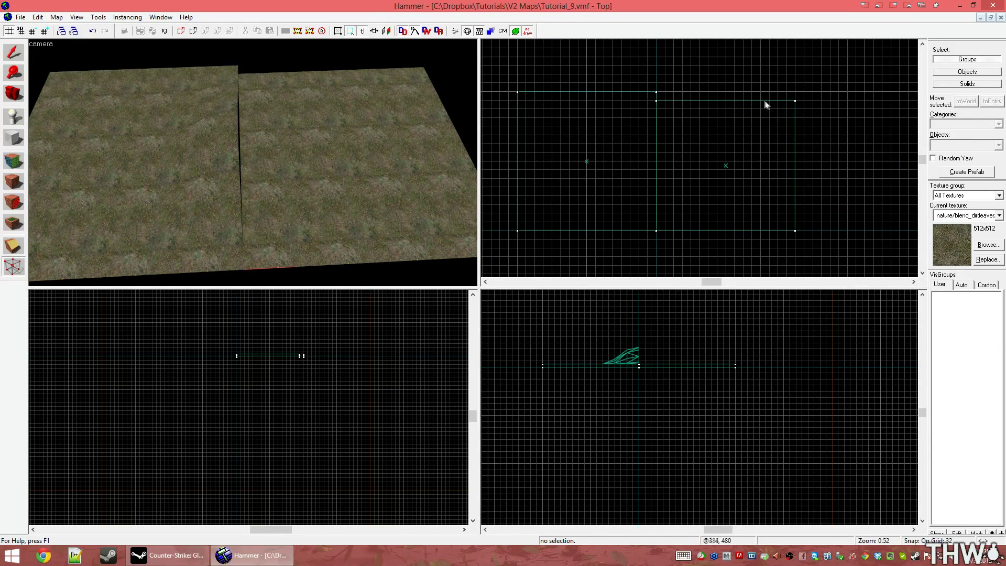
key(shift+z)
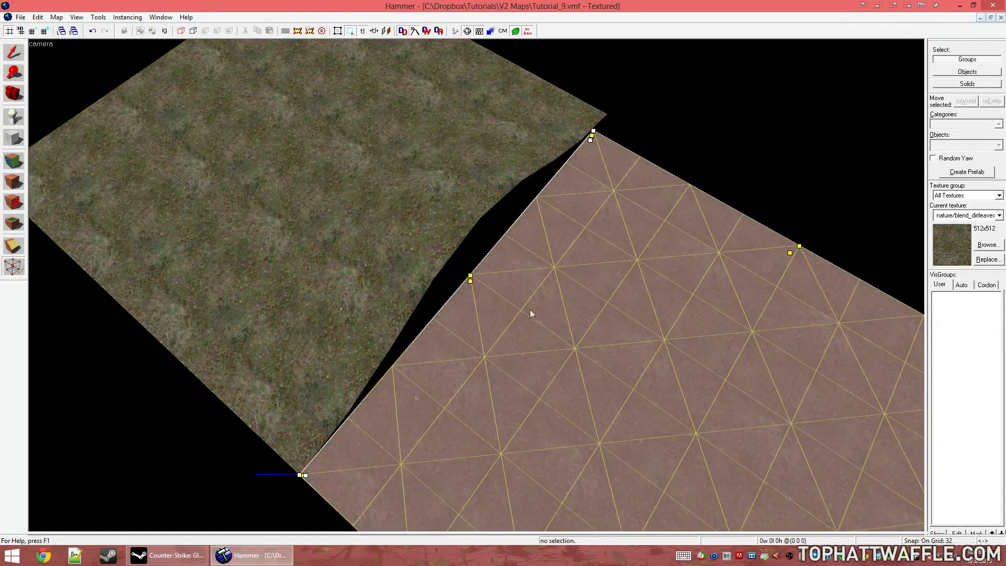
key(shift+a)
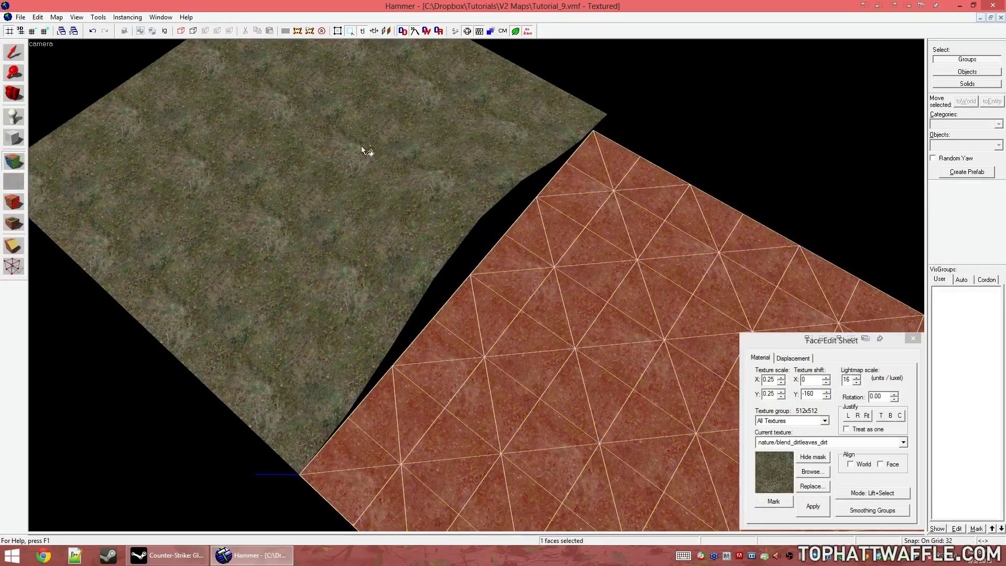
ctrl+click(362, 147)
click(793, 358)
click(883, 413)
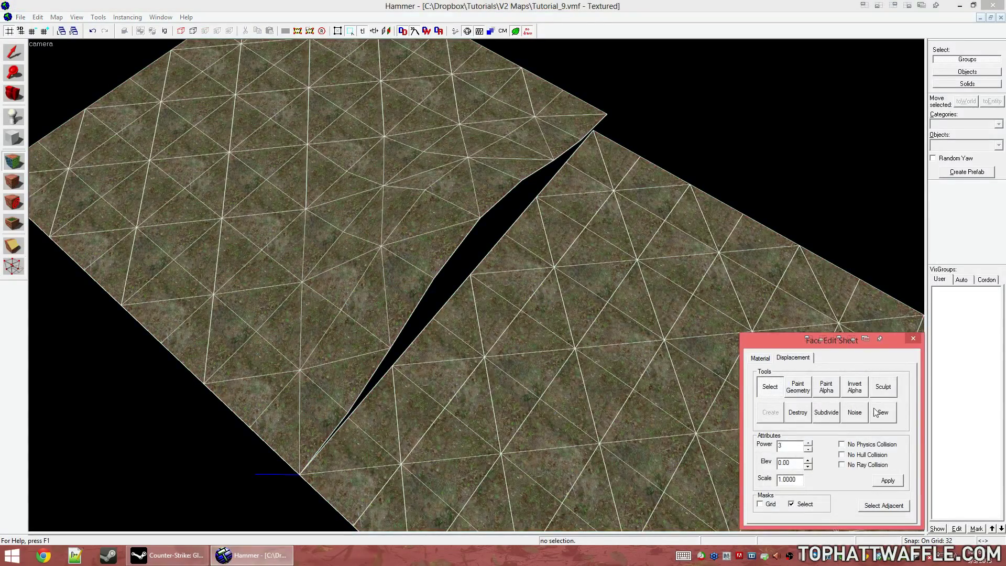
click(914, 338)
- Move the shortened displacement's far-edge vertices back out by one 32-unit grid step so its corner meets the neighbouring displacement's
click(559, 303)
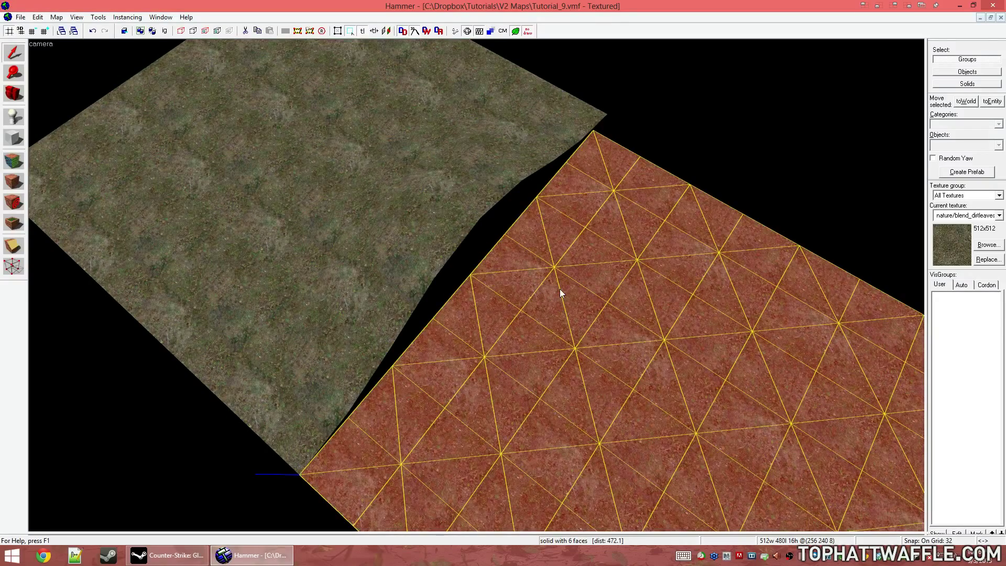
key(shift+z)
key(shift+v)
drag(650, 81, 872, 126)
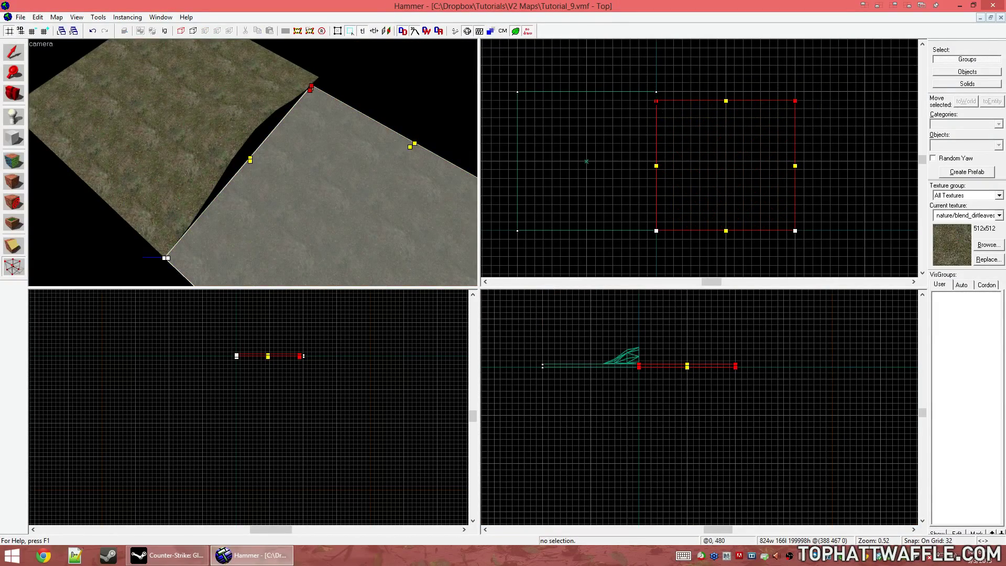
- Select both equal-length displacements and sew their shared edge, then close face editing
key(shift+s)
ctrl+click(214, 119)
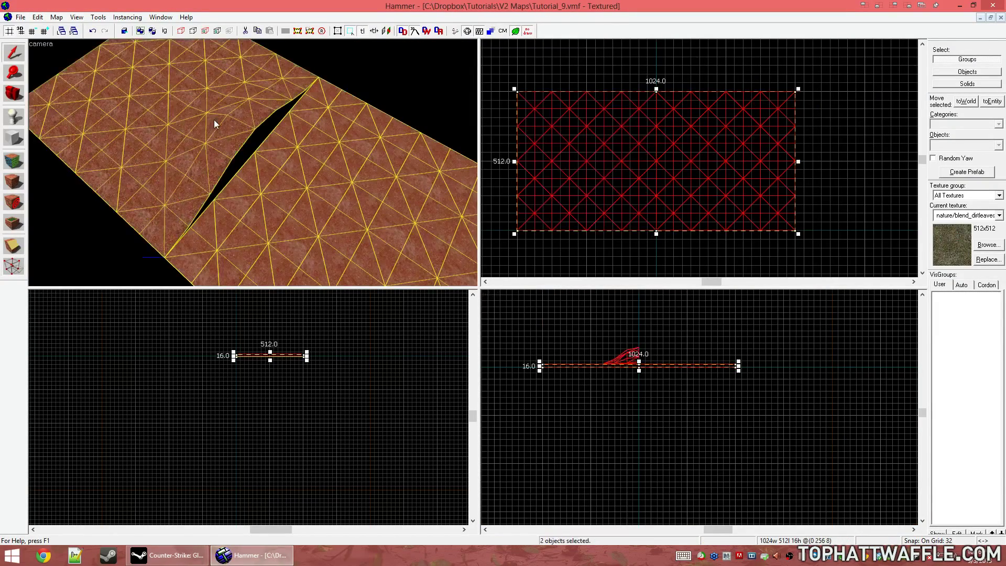
key(shift+a)
click(792, 358)
click(882, 413)
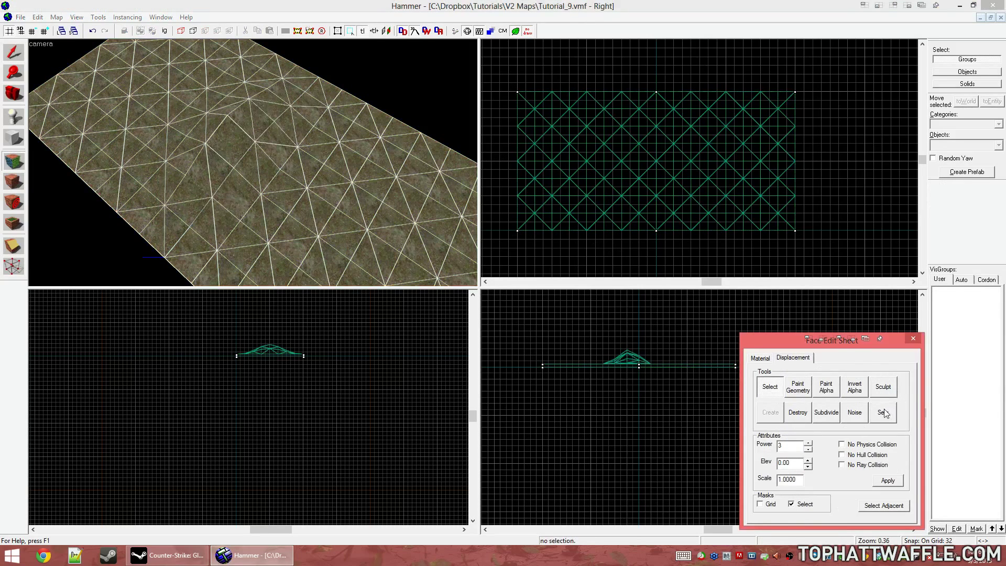
click(913, 339)
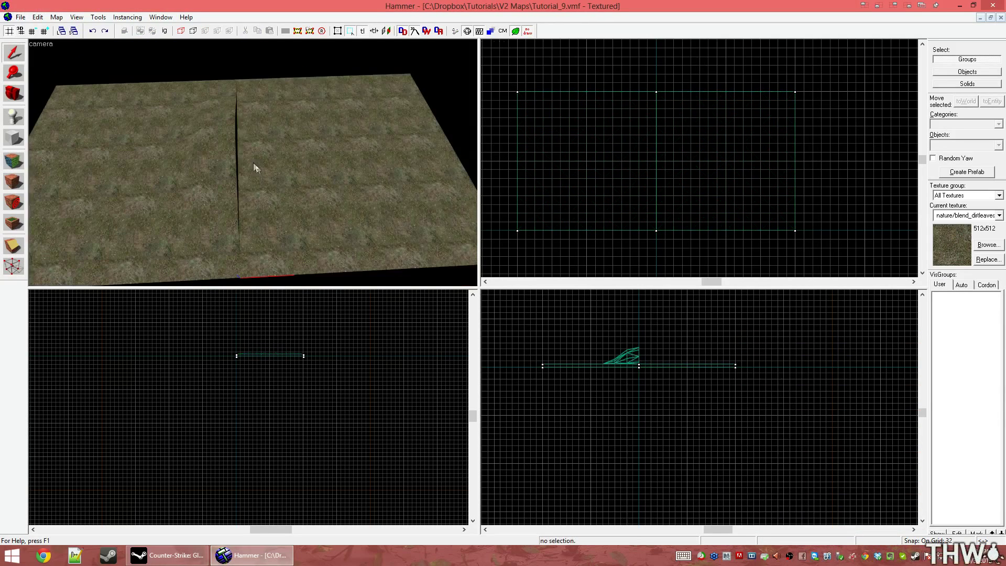
- Clip the second displacement diagonally from its lower edge's midpoint to its outer edge's midpoint in the top view, keeping the larger five-sided piece
click(262, 171)
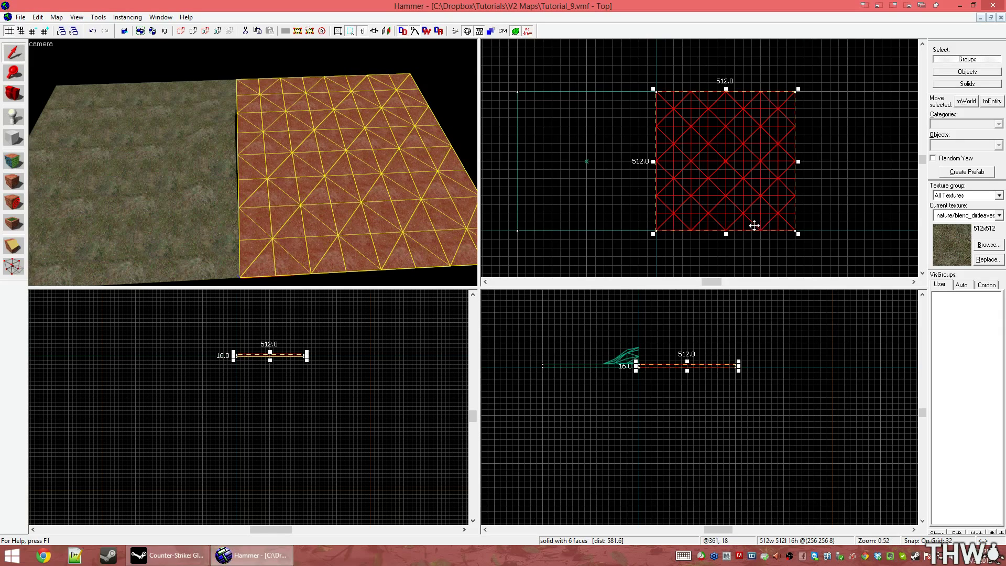
key(shift+x)
drag(725, 231, 795, 161)
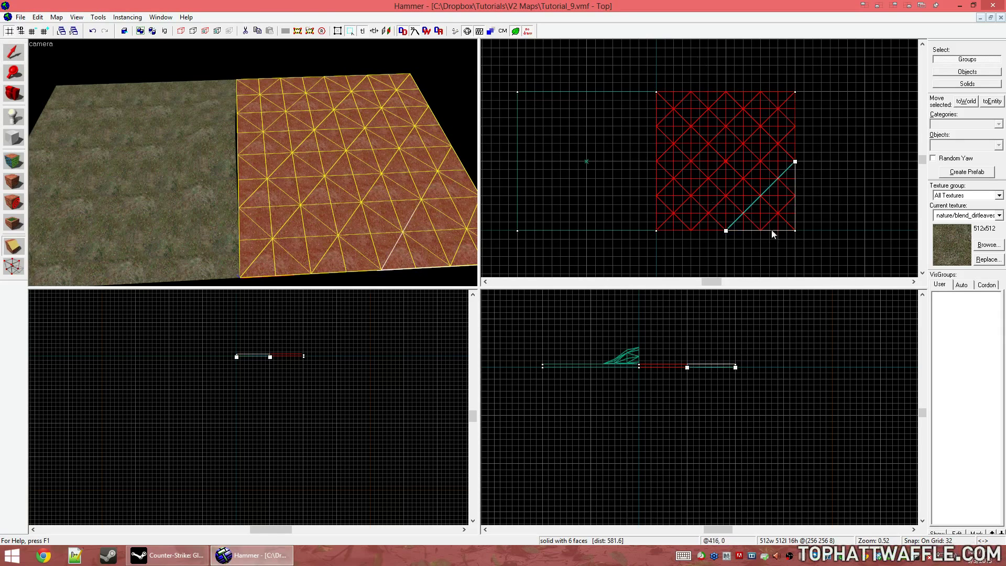
key(shift+x)
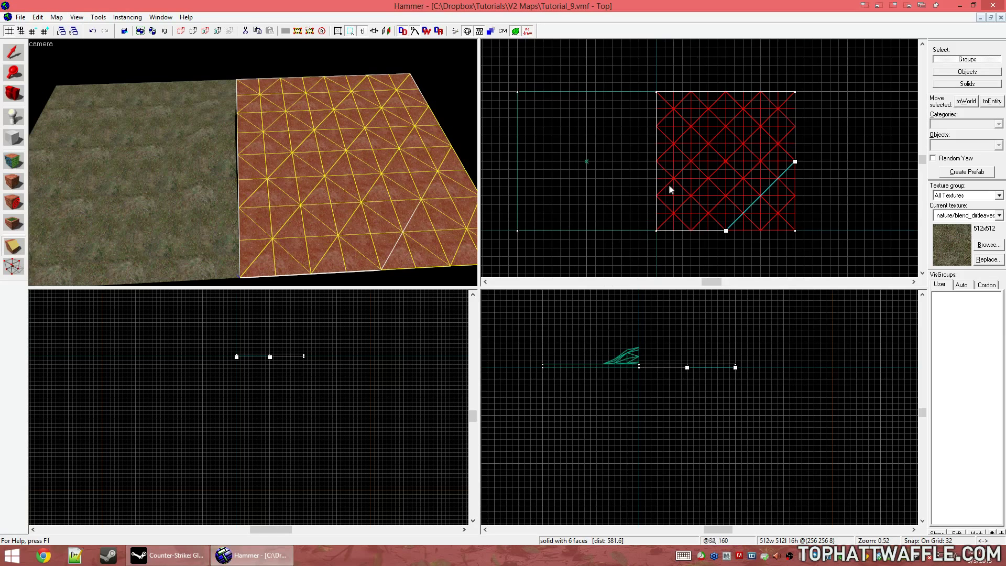
key(Return)
key(shift+s)
key(z)
key(d)
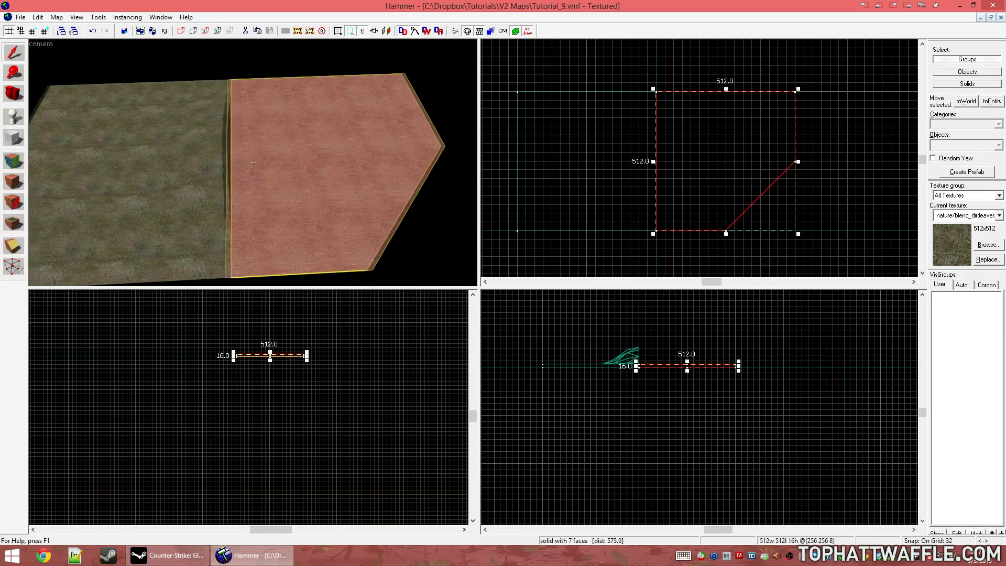
key(z)
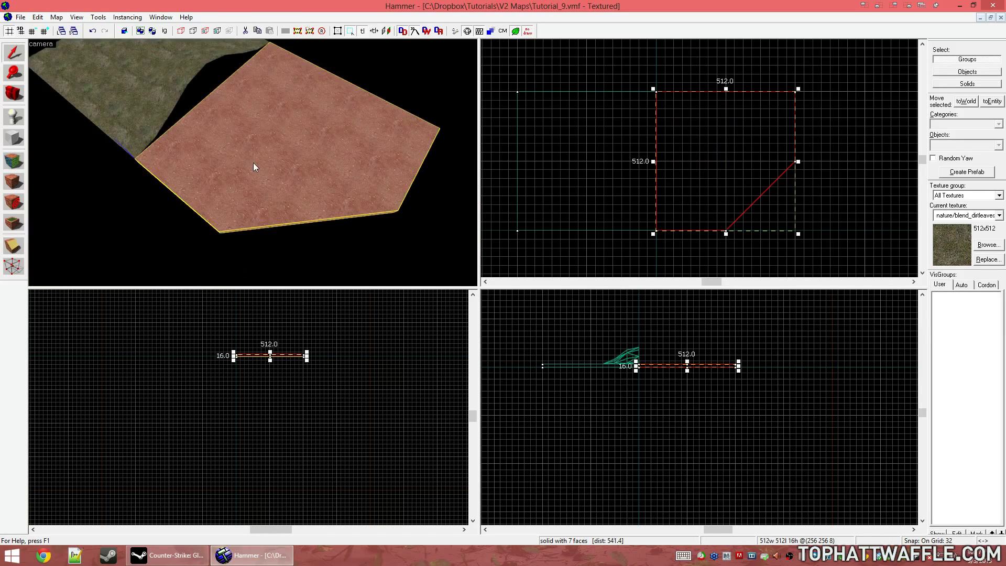
- Undo the diagonal corner clip on the second displacement
key(ctrl+z)
click(253, 162)
key(a)
key(z)
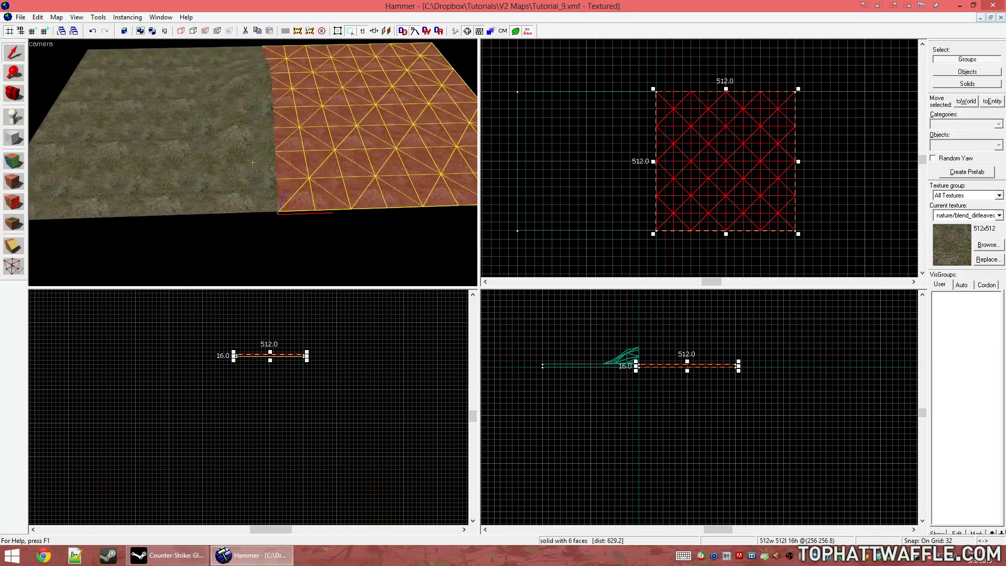
key(z)
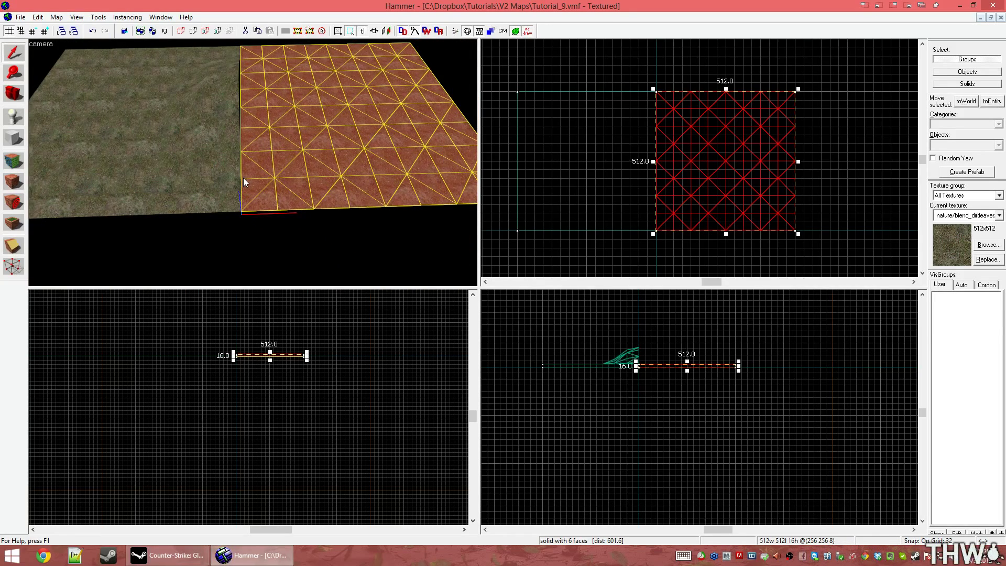